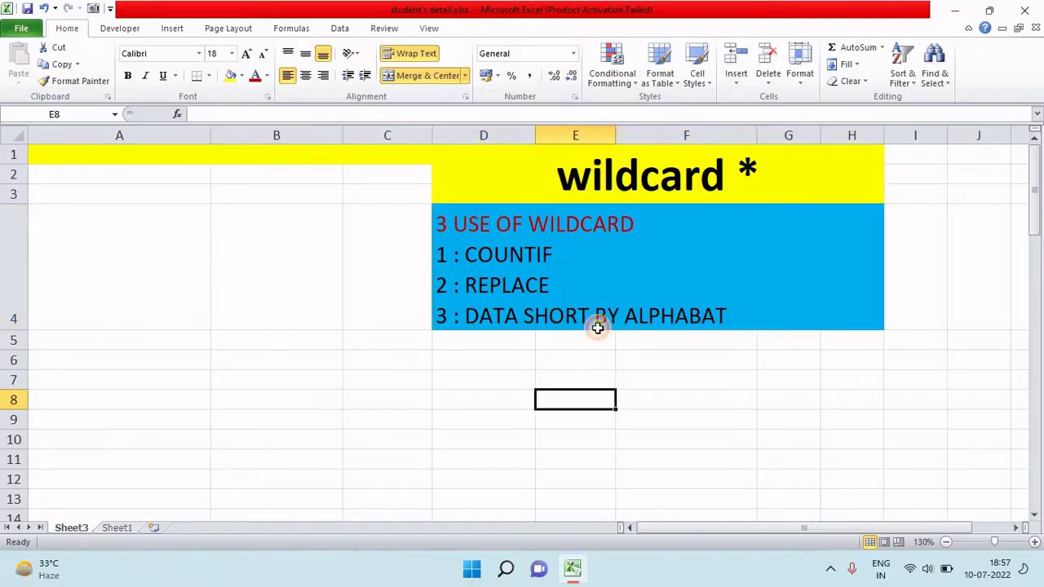
Step: Switch to Sheet1 and select the countif area, the Name column A, and cell E5
left_click(588, 285)
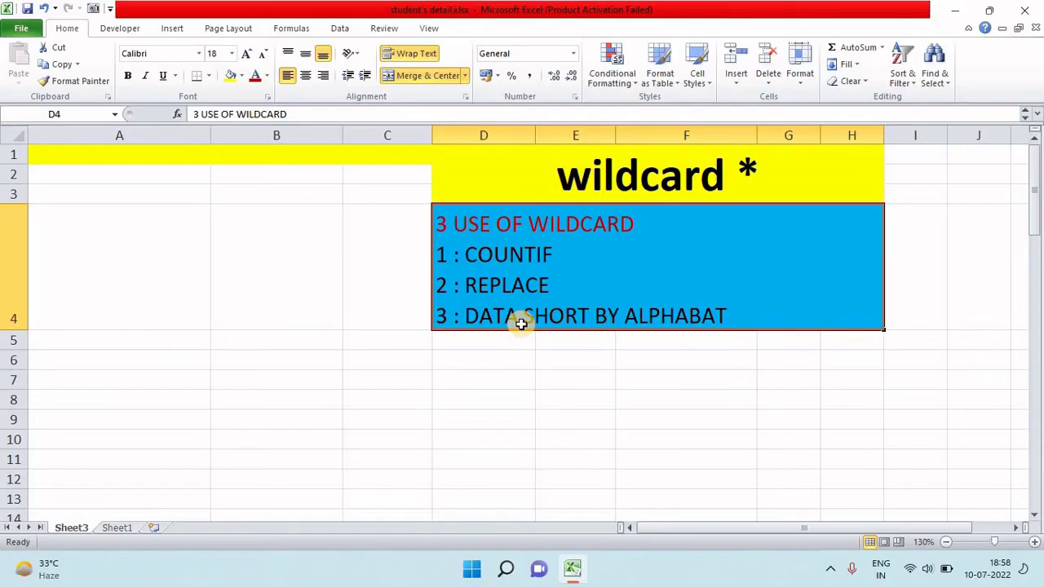
left_click(116, 528)
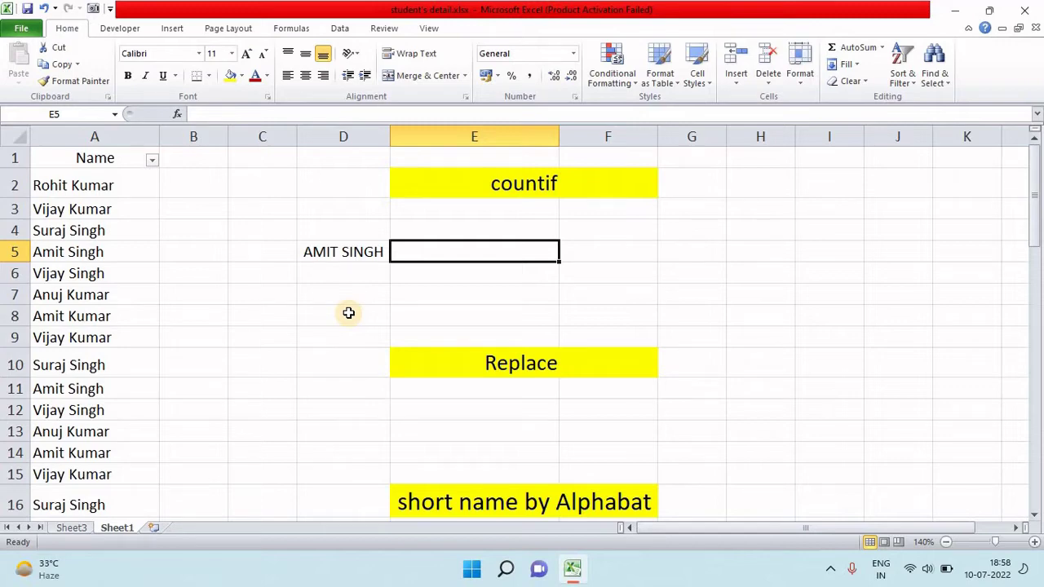
mouse_move(459, 173)
left_mouse_down()
mouse_move(512, 267)
mouse_move(460, 256)
left_mouse_up()
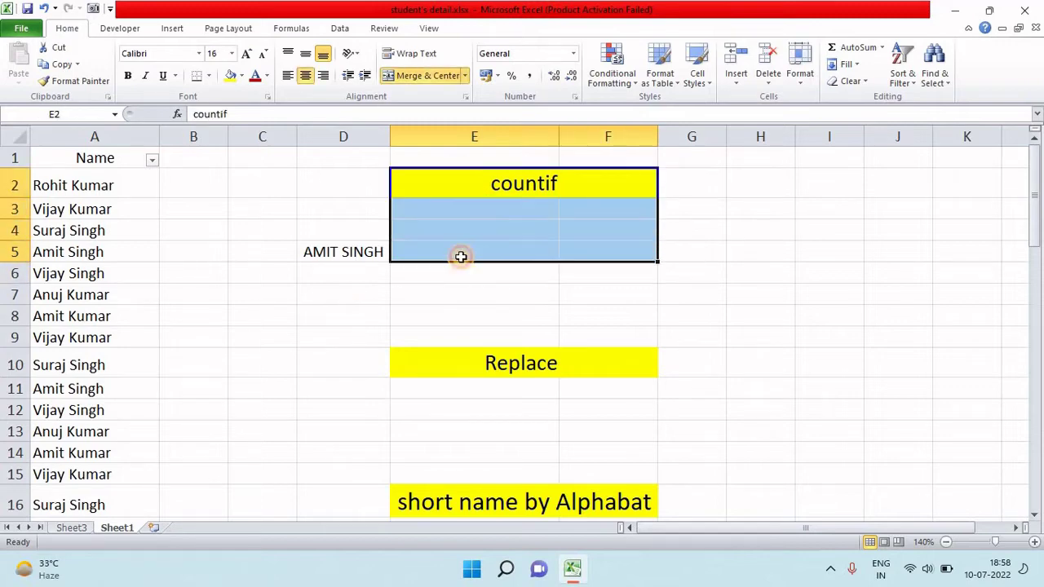
left_click(461, 257)
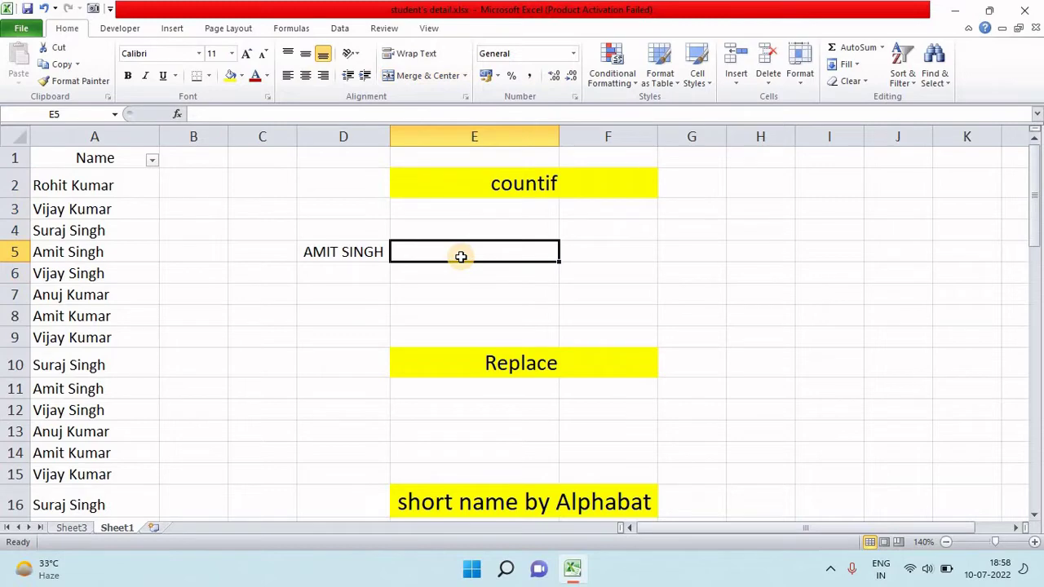
left_click(128, 130)
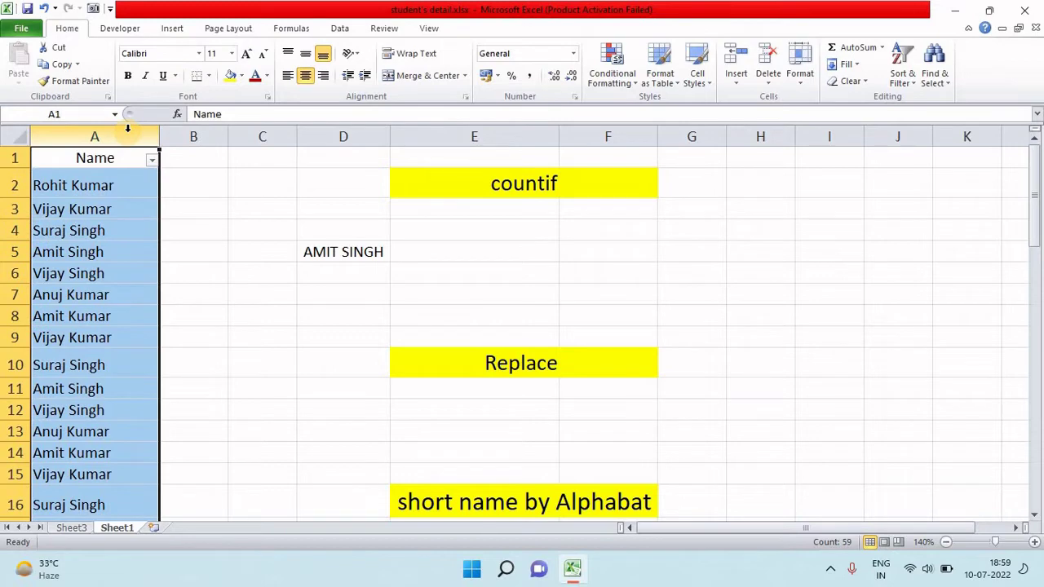
left_click(432, 255)
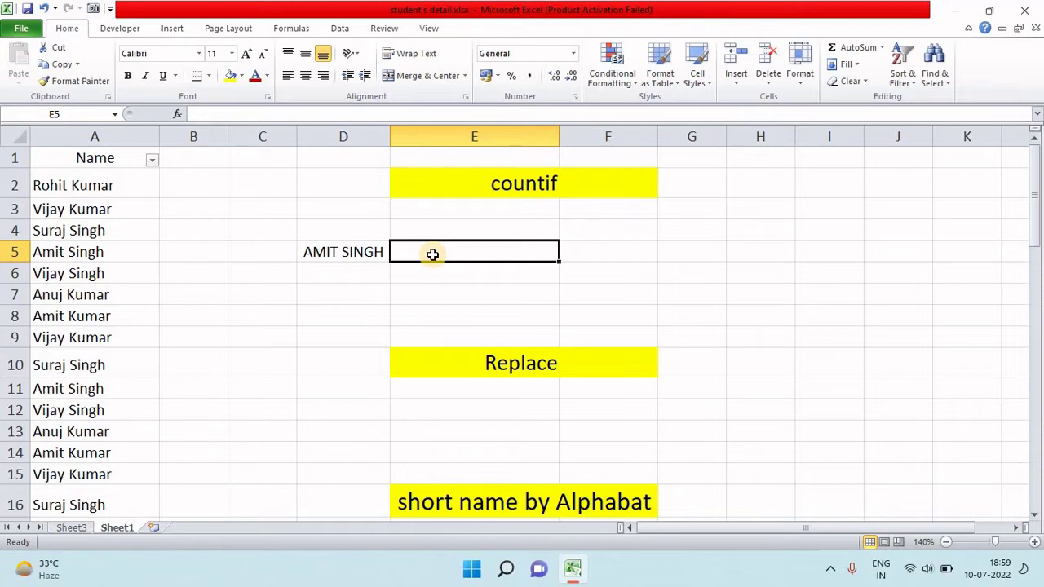
type("=")
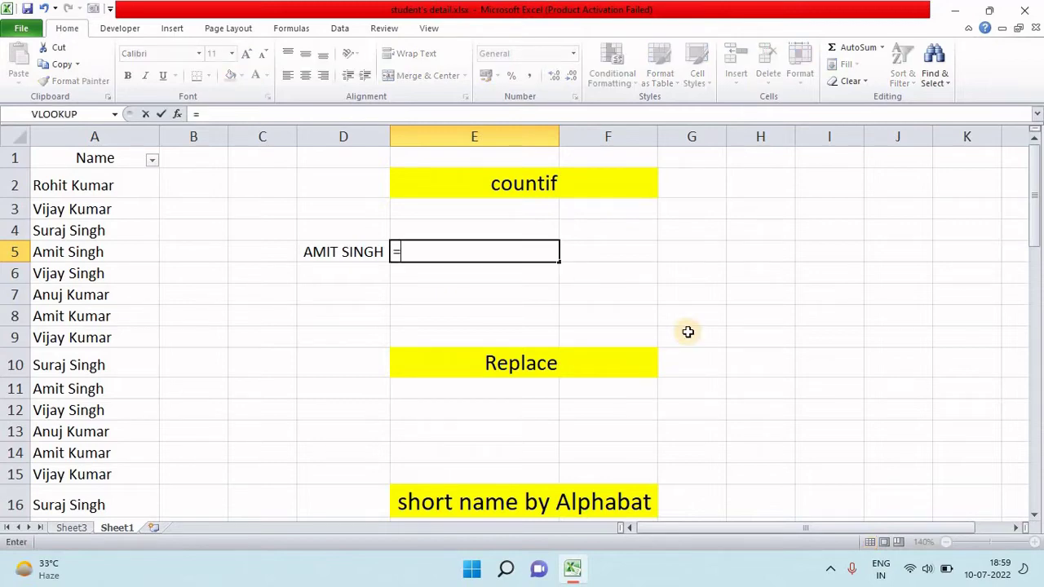
type("COUNT")
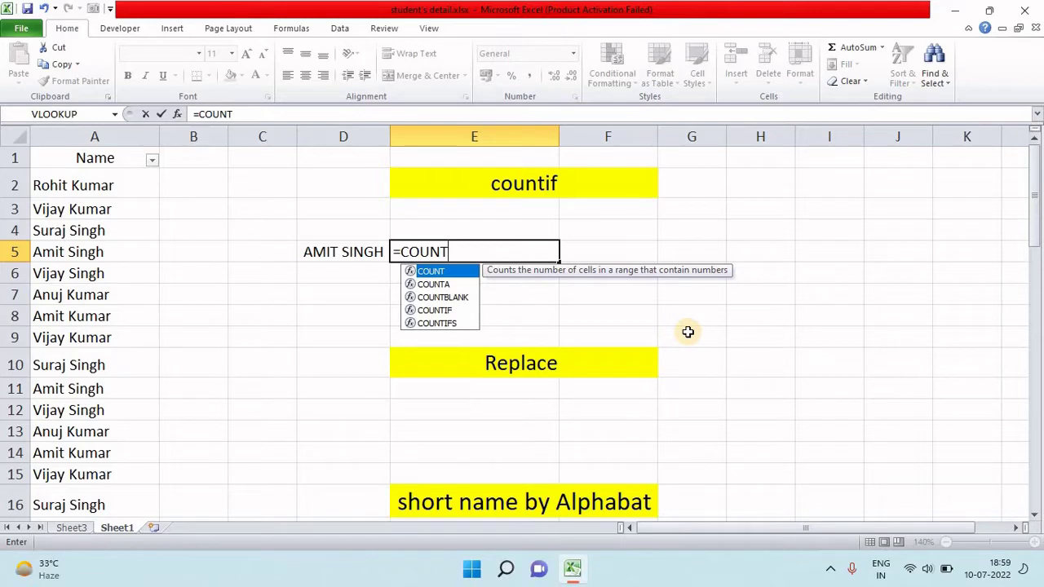
key("Down")
key("Down")
key("Down")
key("Tab")
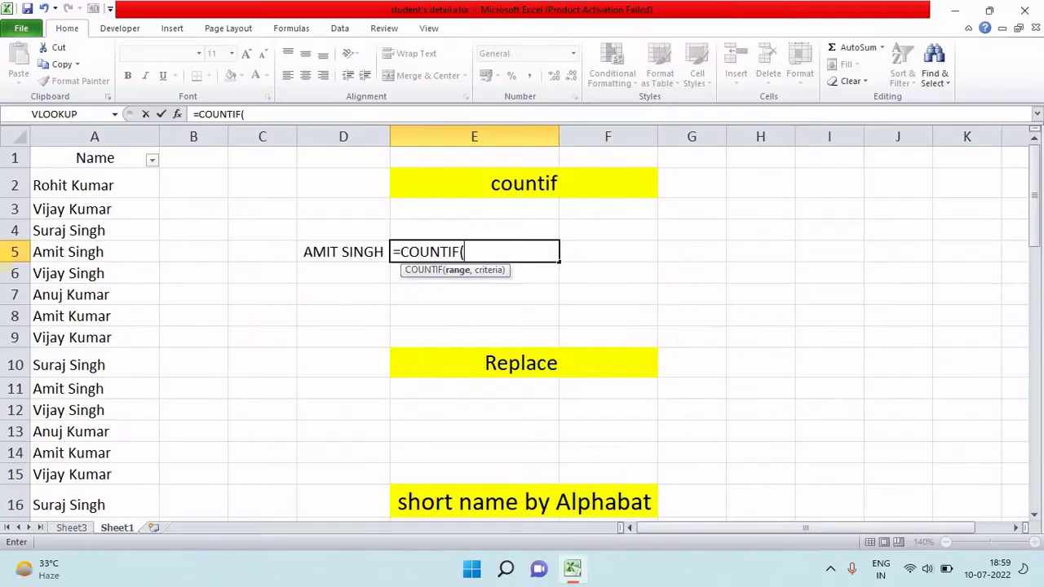
left_click(70, 137)
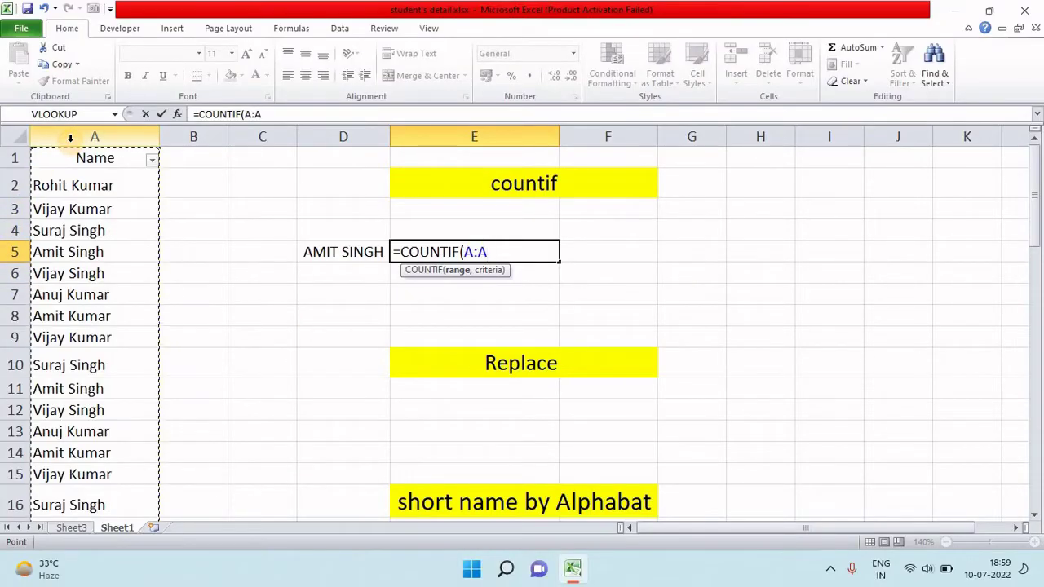
type(",")
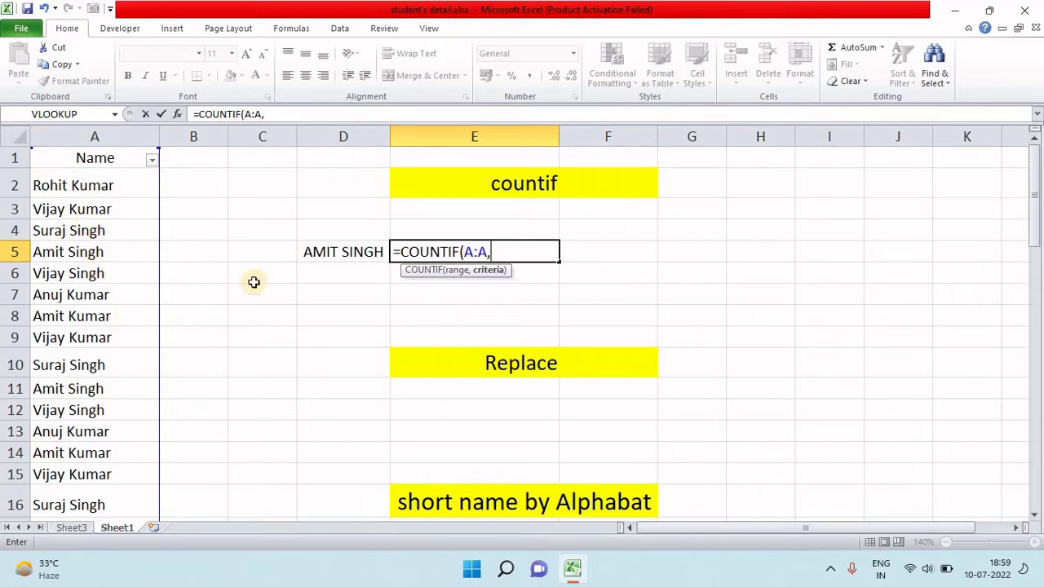
left_click(338, 252)
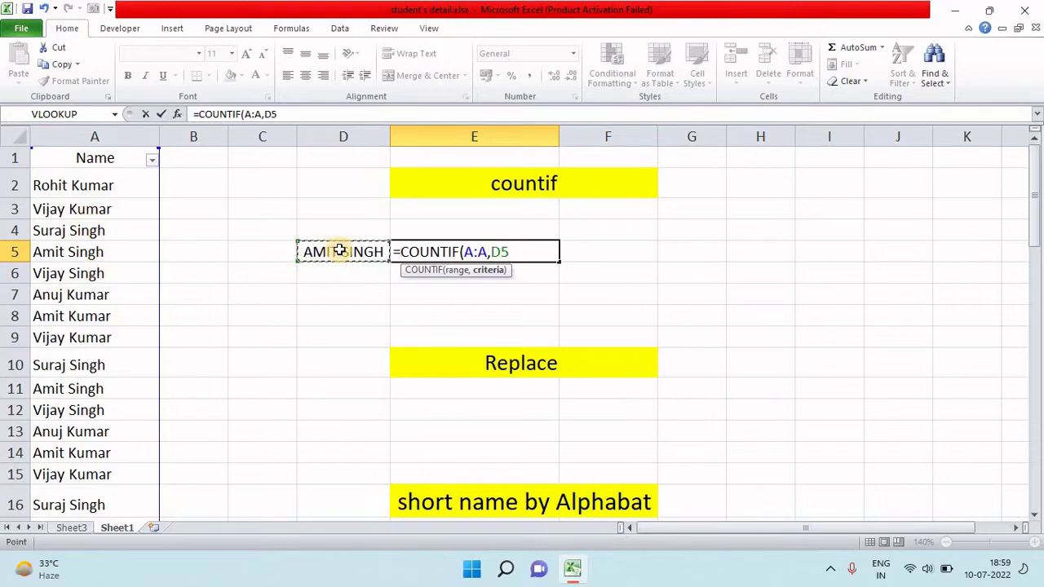
key("Return")
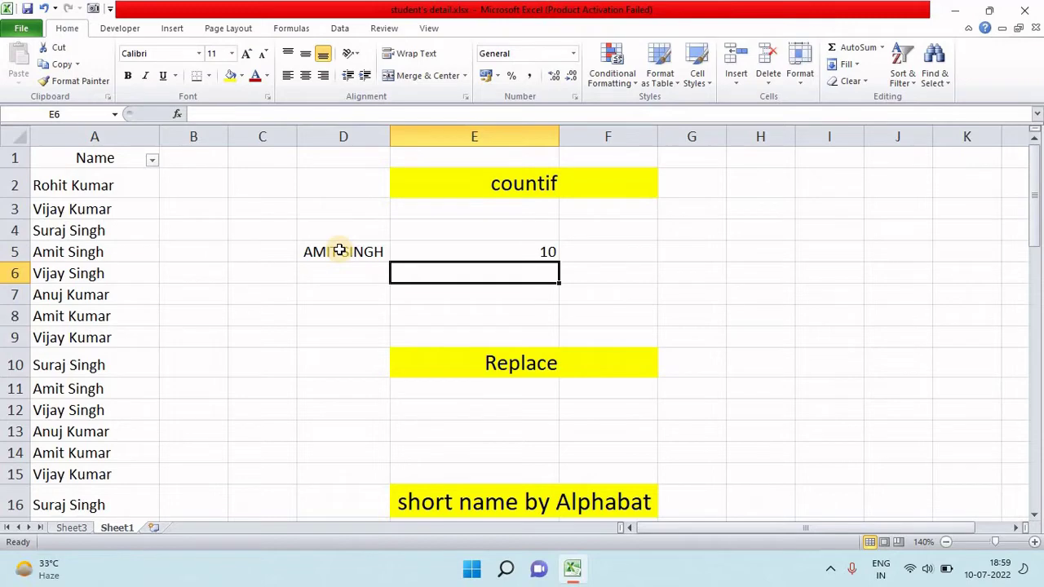
left_click(339, 251)
type("AMIT ")
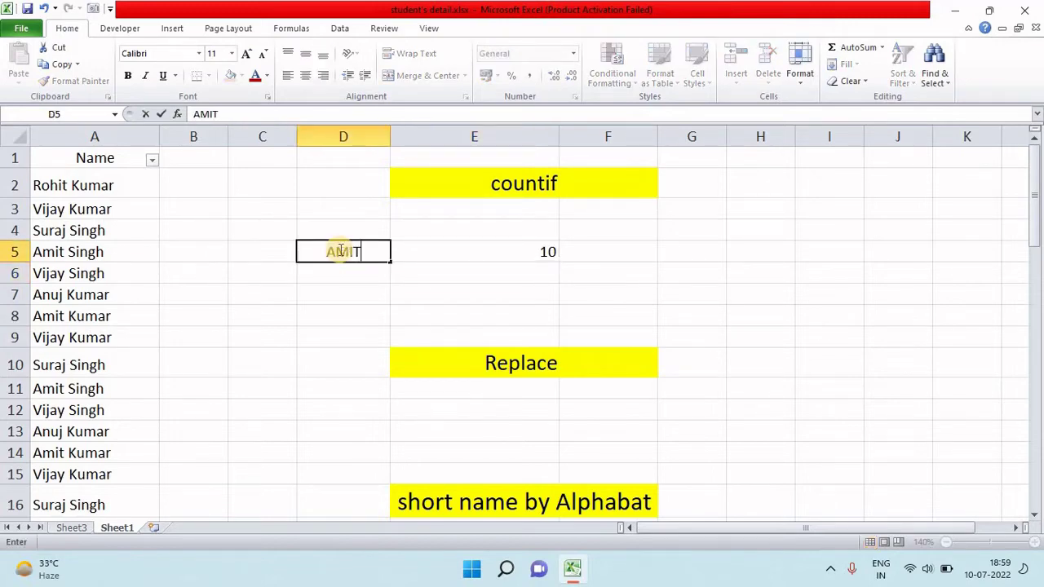
type("KUMAR")
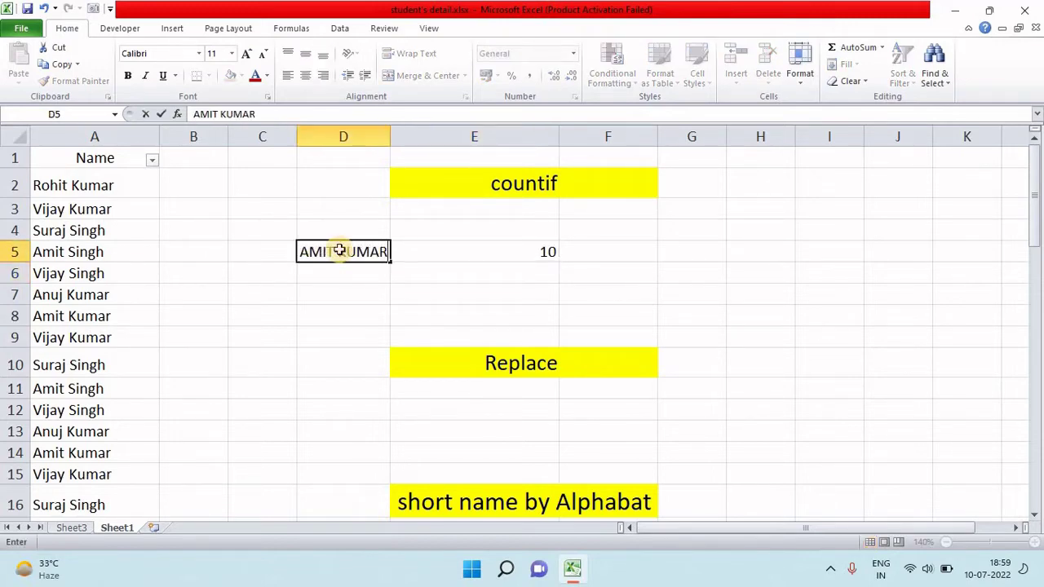
key("Return")
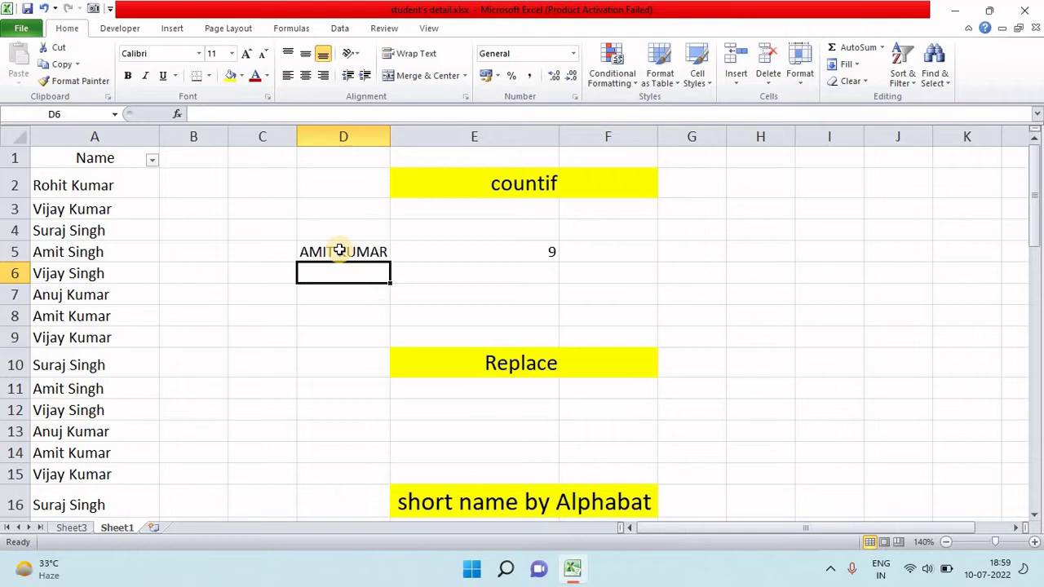
Step: Replace the D5 criterion with the wildcard AMIT*, giving a count of 19
left_click(340, 251)
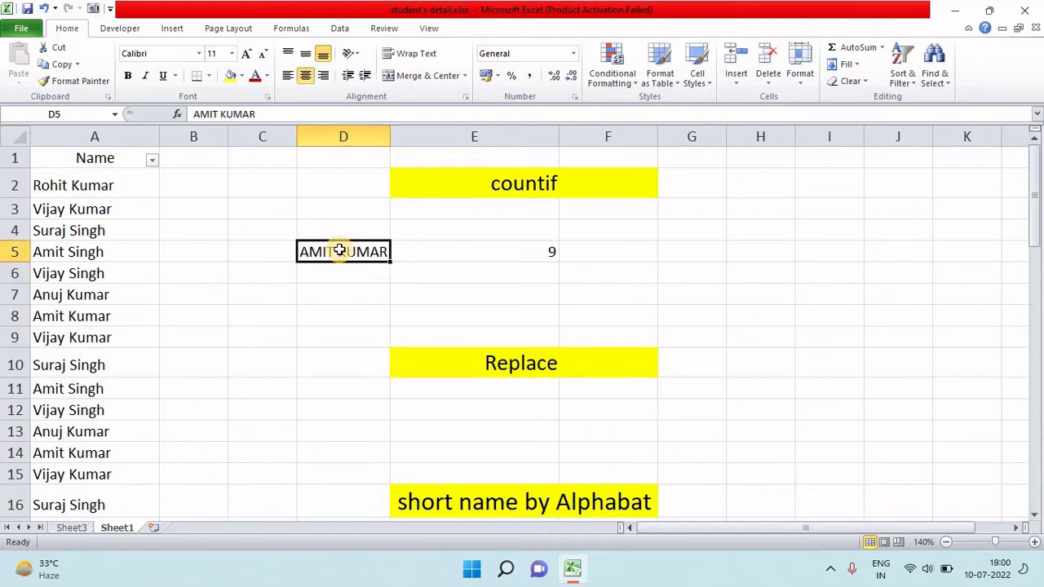
type("AMI")
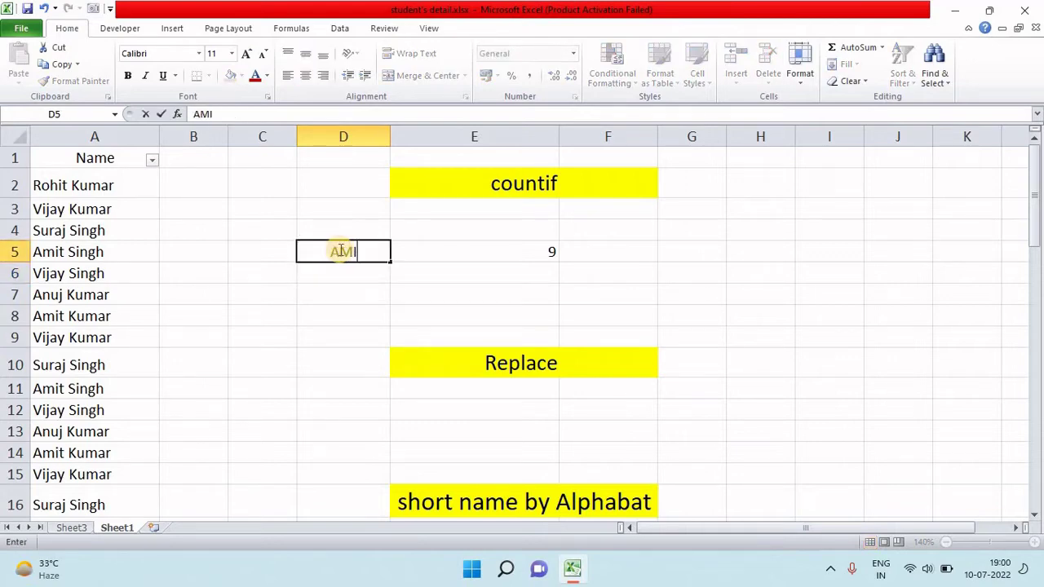
type("T")
type("*")
key("Return")
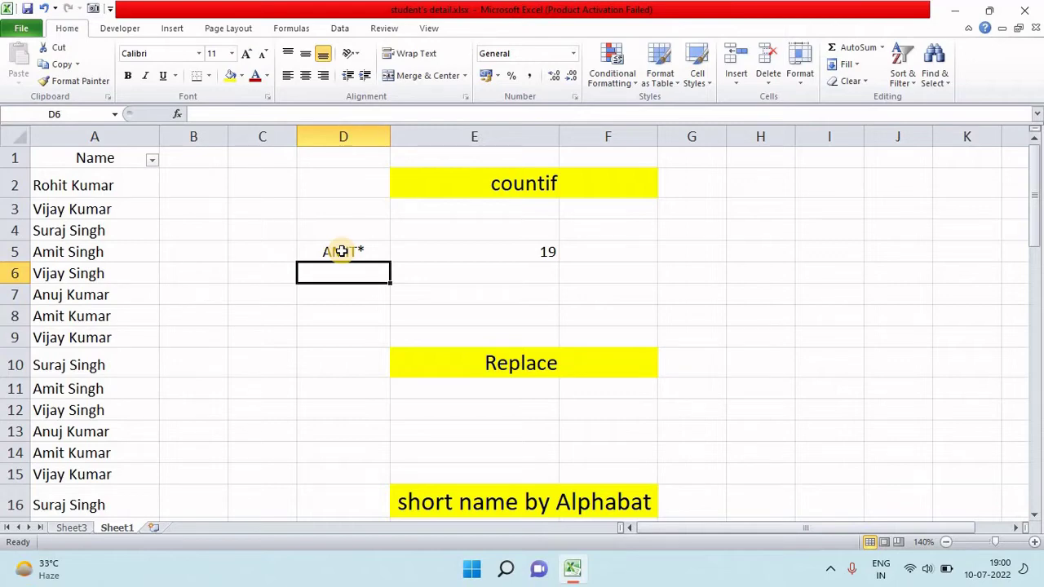
left_click(341, 252)
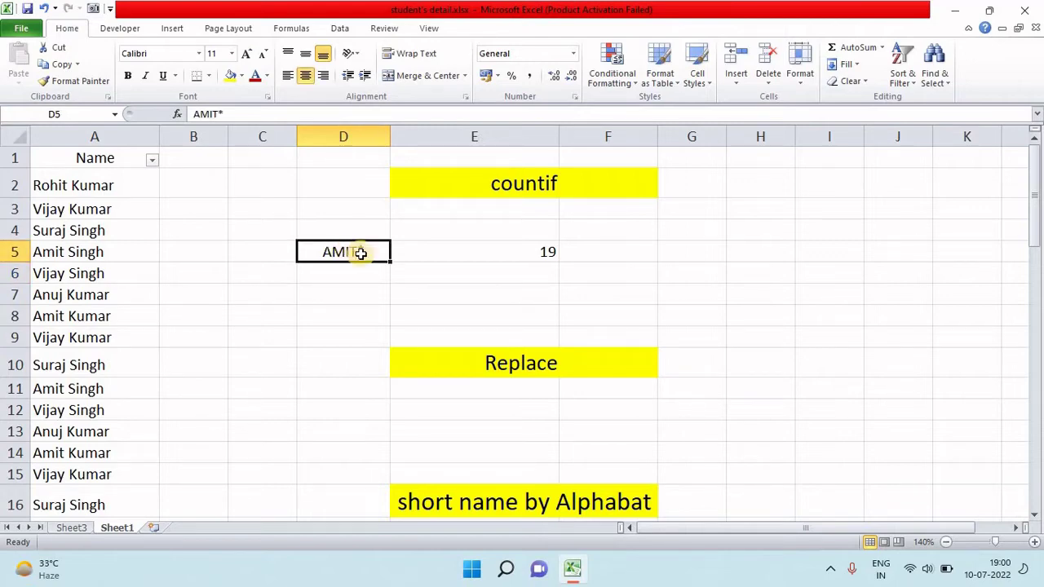
left_click(511, 249)
Step: Re-enter =COUNTIF(A:A,D5) in E5, still returning 19 for AMIT*
type("=")
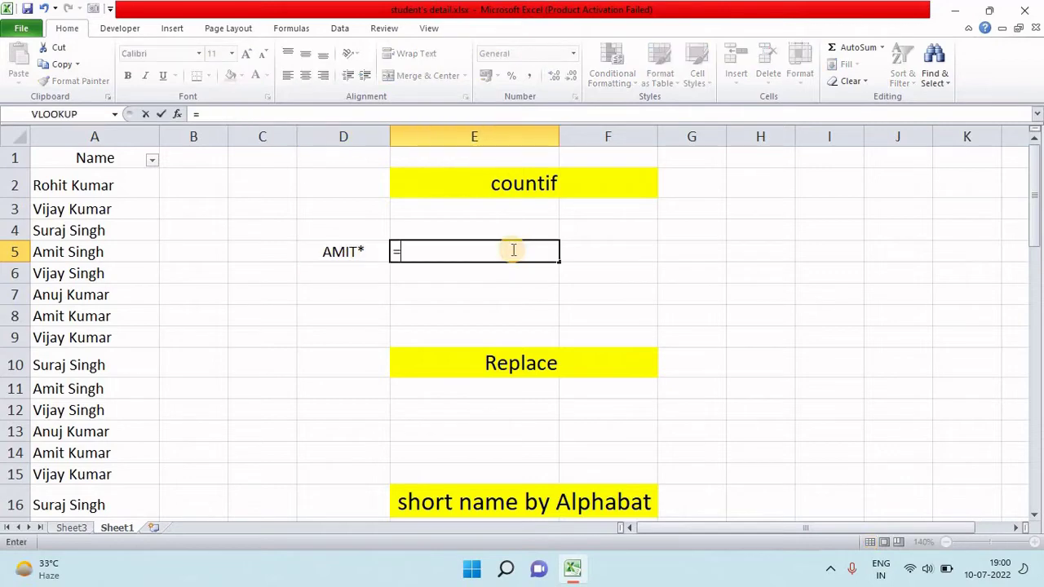
type("COUNTI")
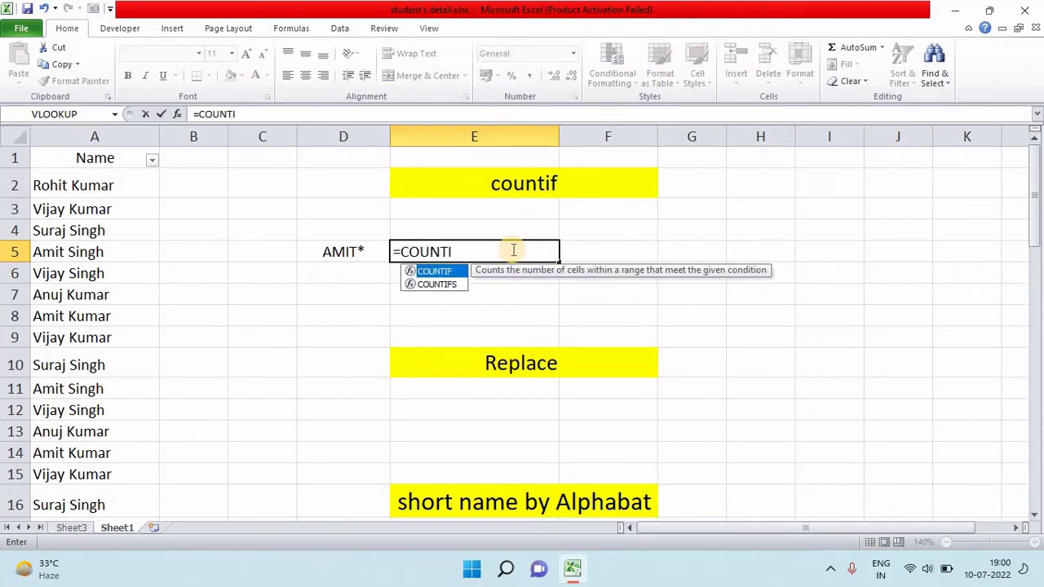
type("F(")
key("Left")
key("Left")
key("Left")
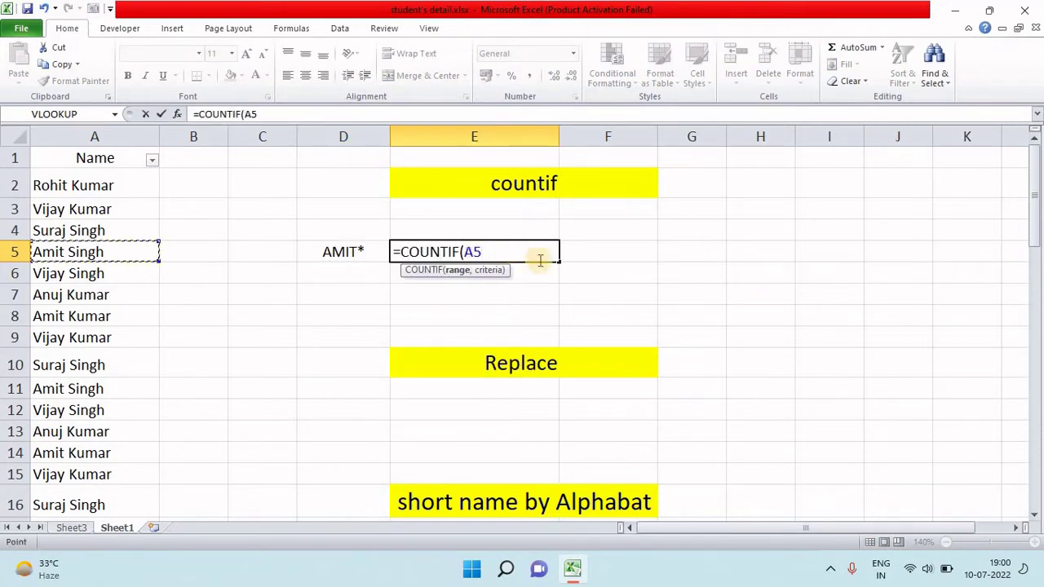
left_click(84, 137)
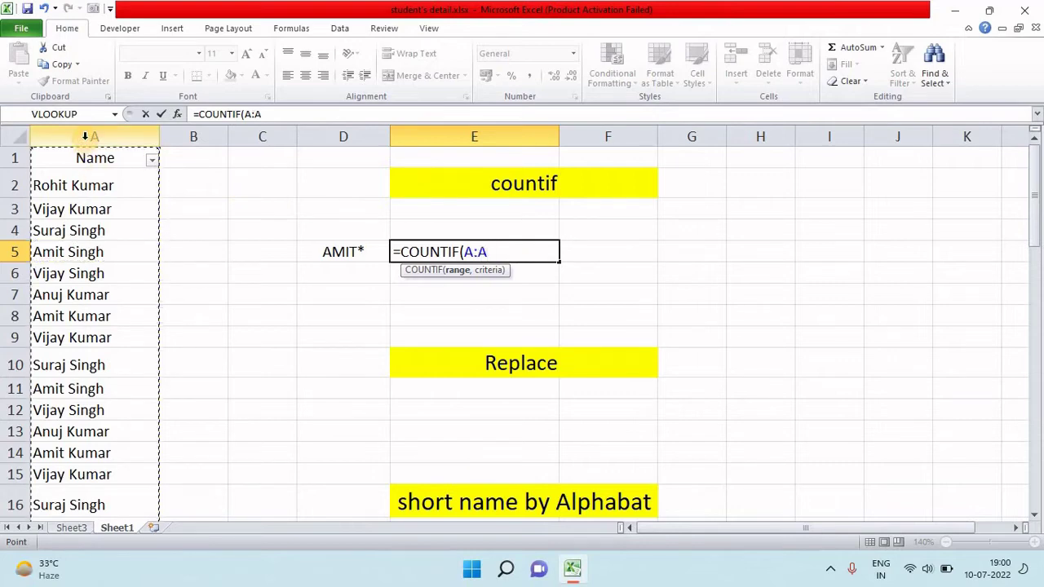
type(",")
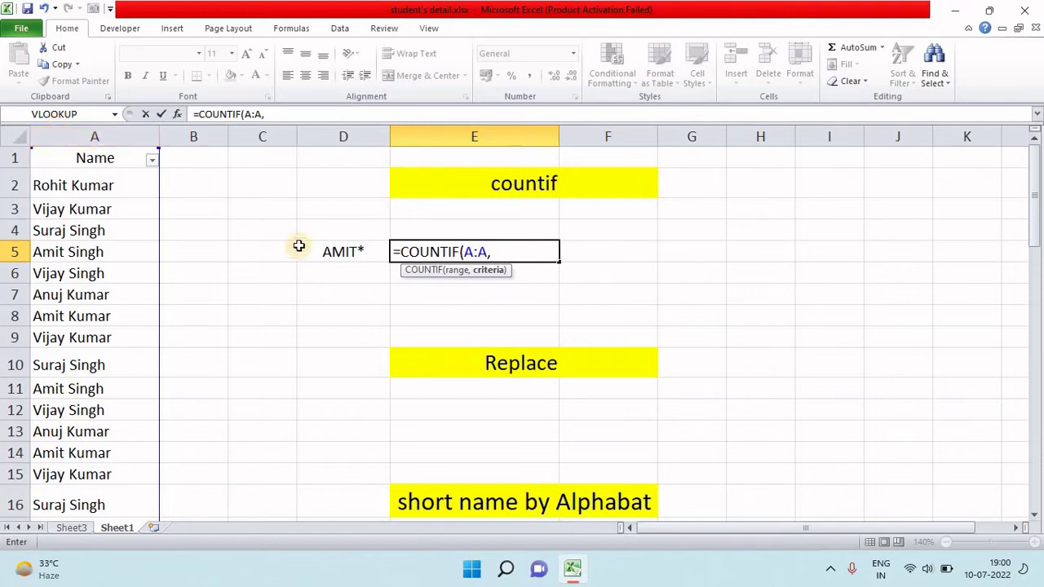
left_click(330, 254)
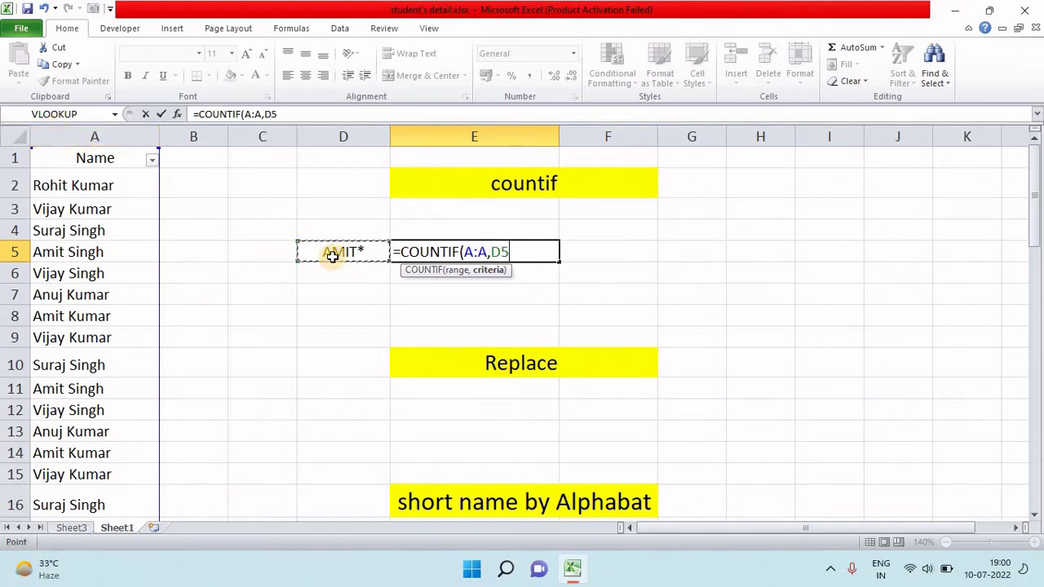
key("Return")
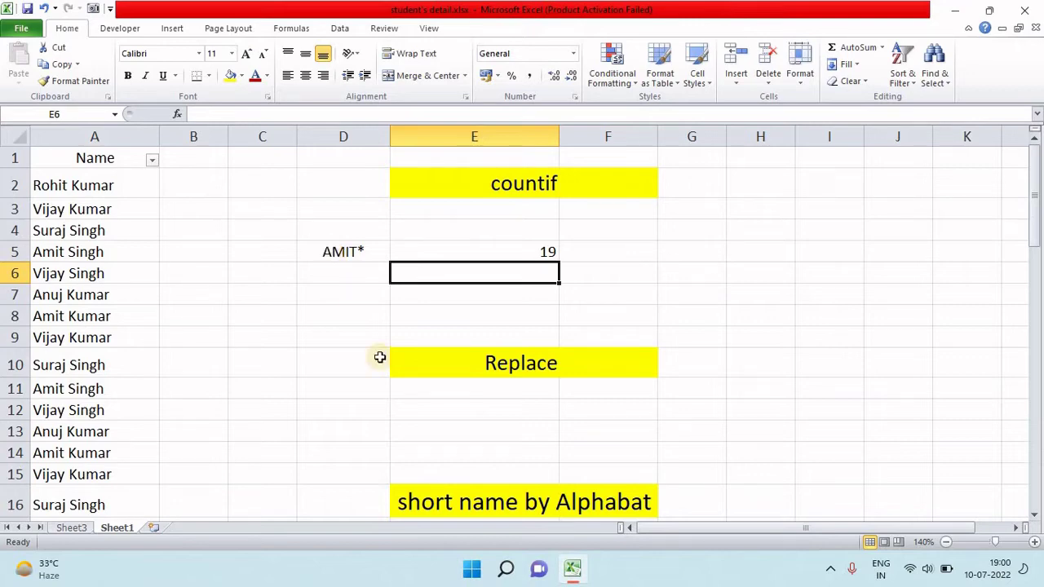
Step: Select cell E11 under the Replace heading, then the entire column A
left_click(488, 390)
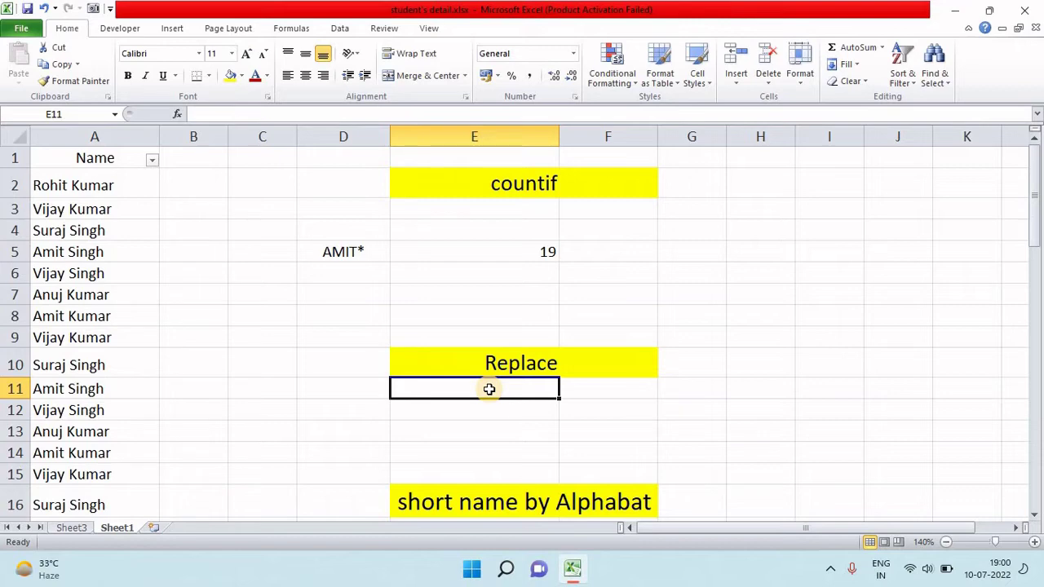
left_click(67, 131)
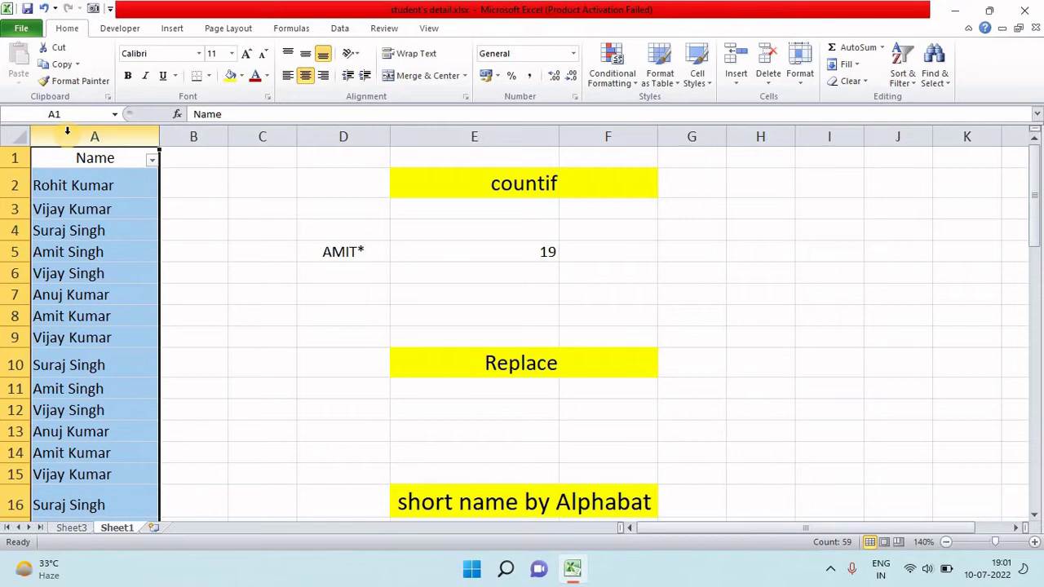
Step: Run Find and Replace on column A with * in Find what, an empty replacement, and Replace All
key("ctrl+h")
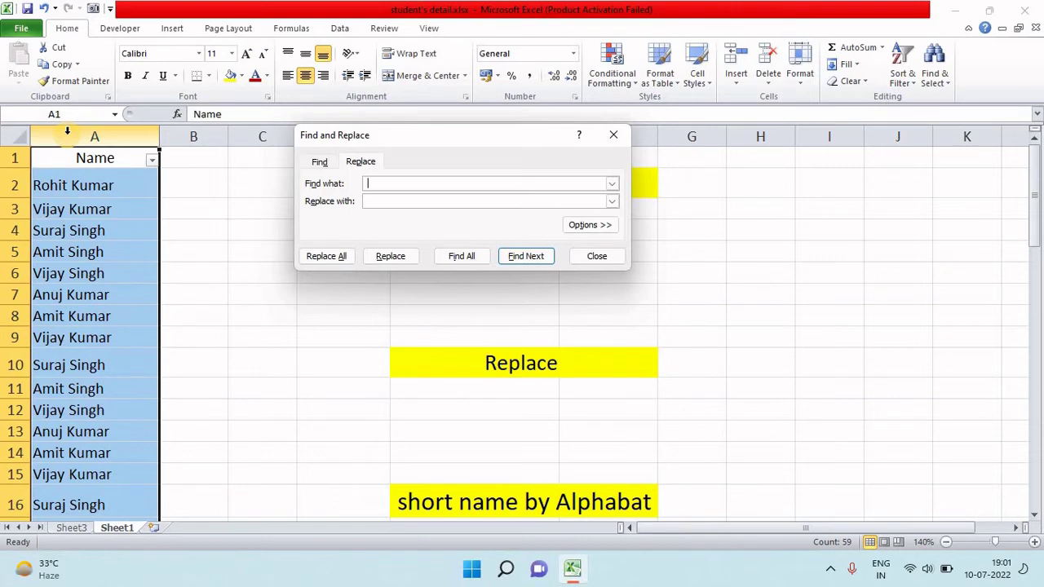
type("*")
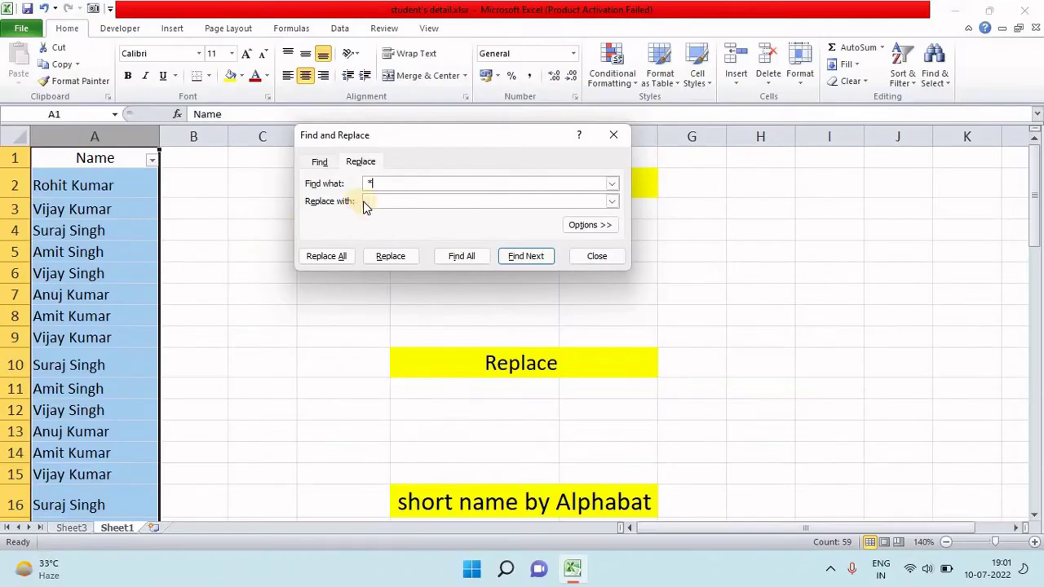
left_click(367, 202)
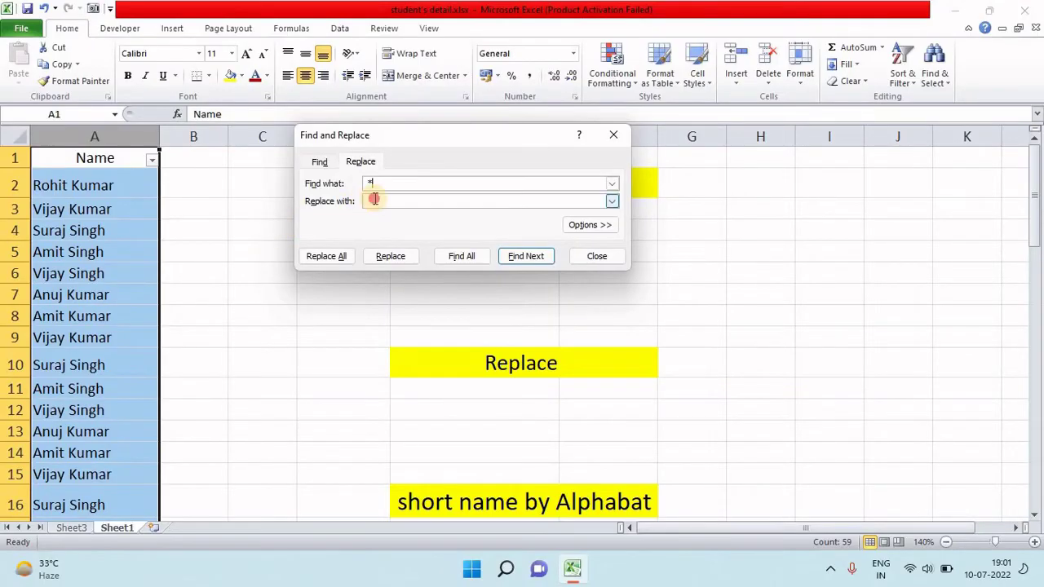
left_click(332, 257)
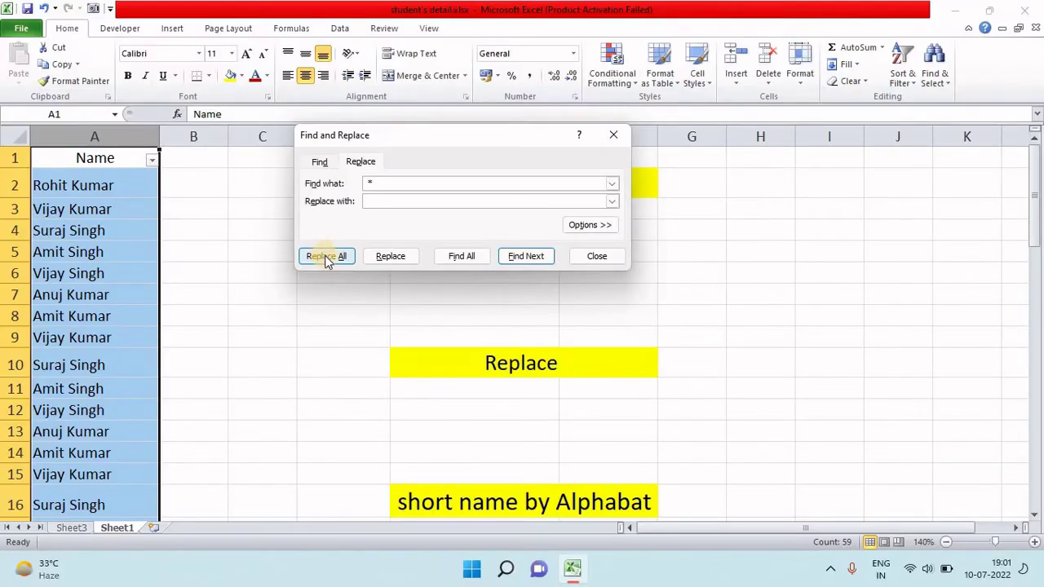
left_click(327, 258)
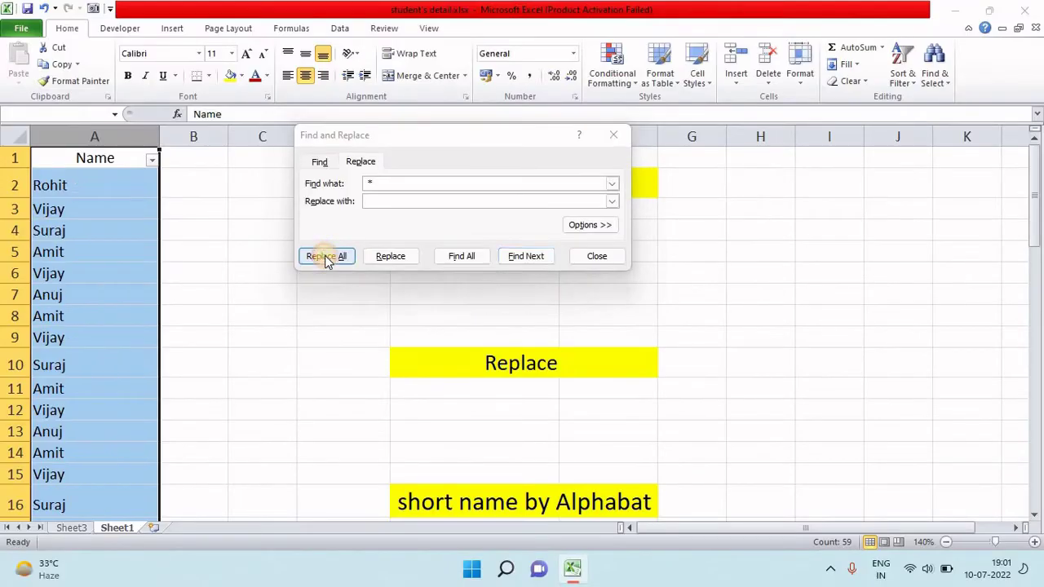
left_click(659, 262)
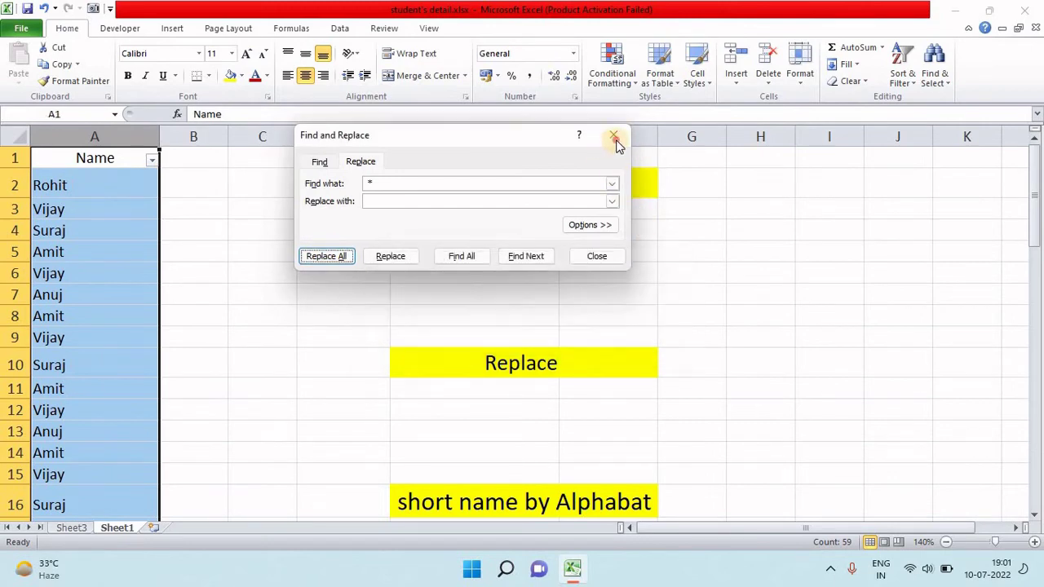
left_click(614, 137)
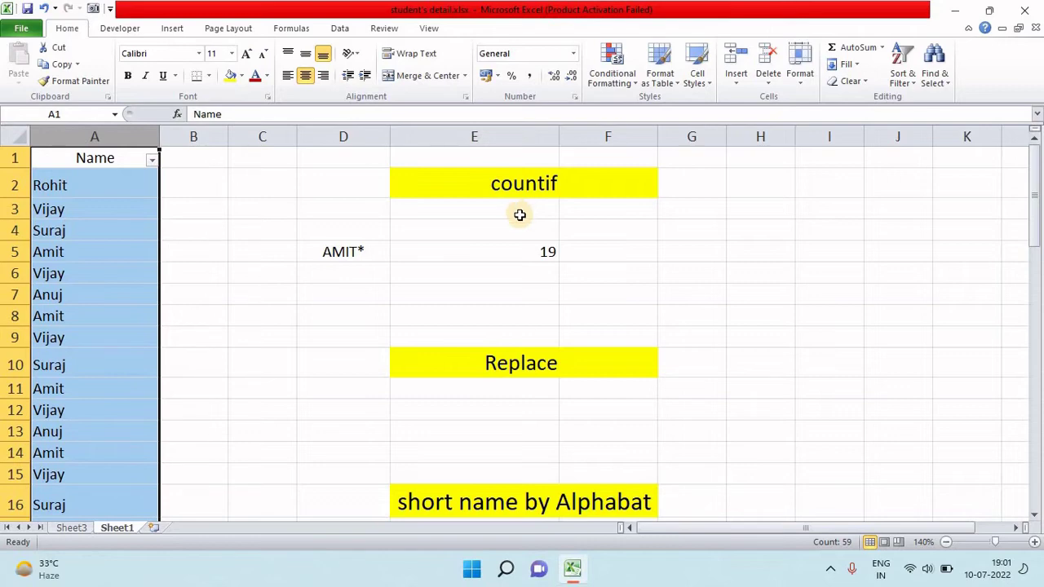
Step: Select the cell by the alphabetical-sort heading, then an empty cell to deselect
scroll(520, 212, "down", 1)
scroll(534, 317, "down", 2)
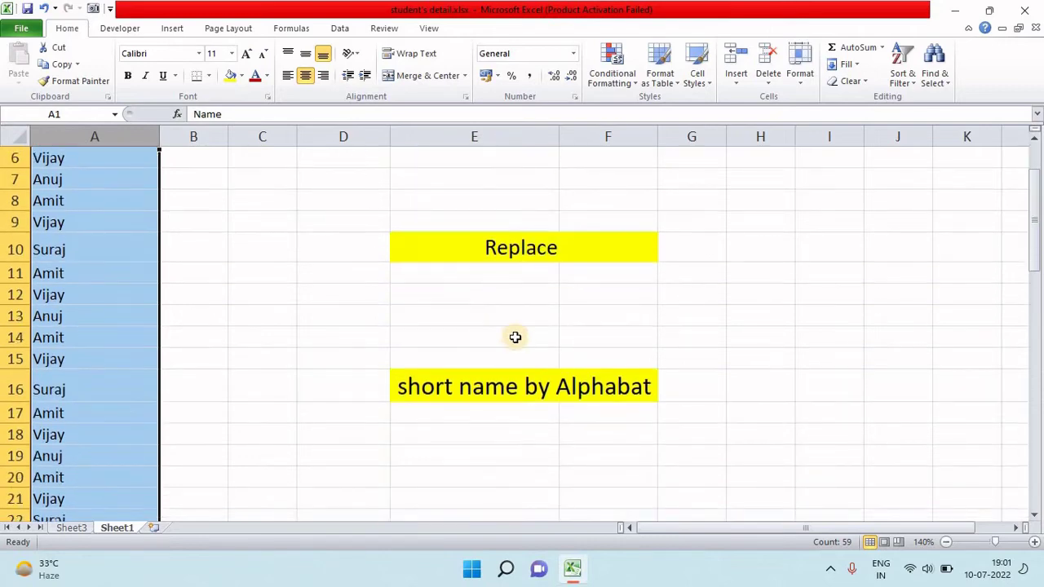
left_click(485, 392)
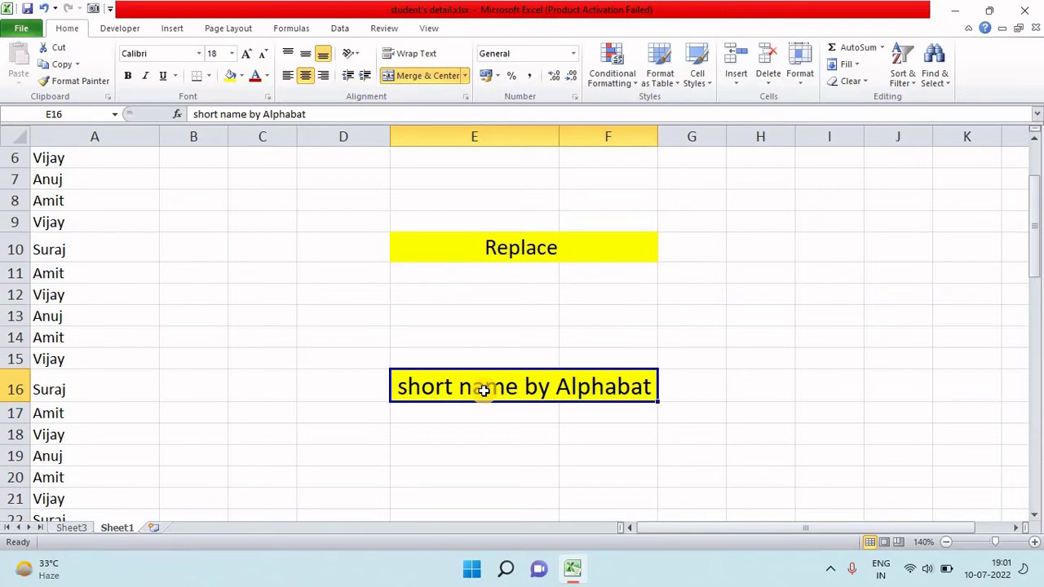
scroll(215, 429, "down", 1)
left_click(196, 431)
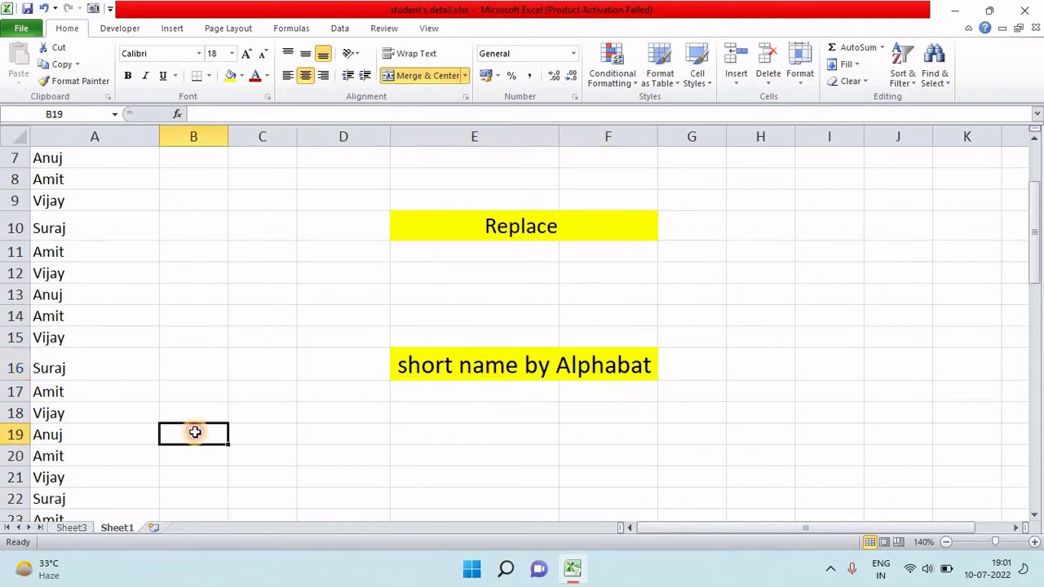
Step: Undo the Replace All to restore full names, check column A, and return to A1
key("ctrl+z")
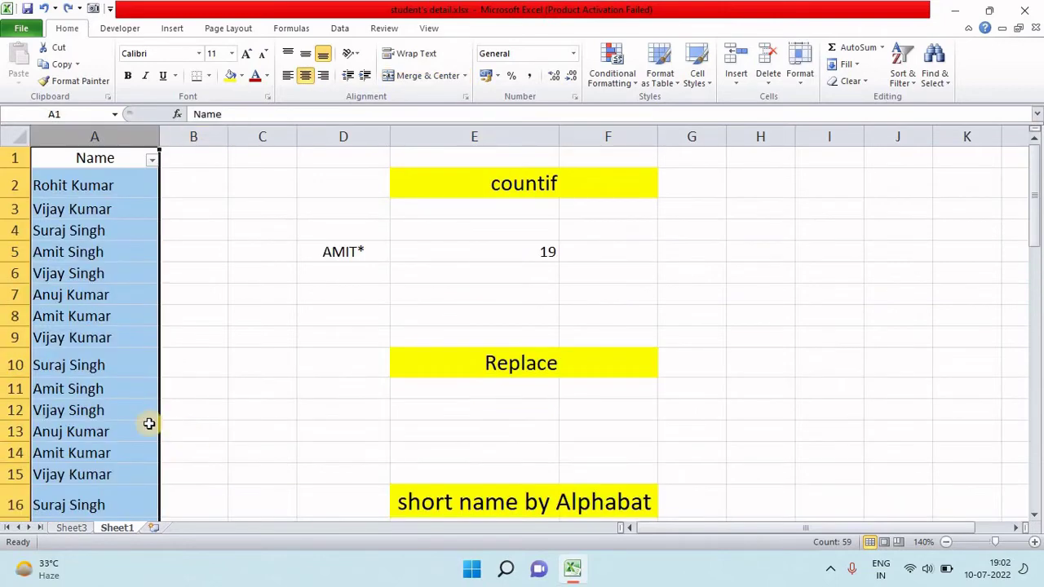
scroll(112, 431, "down", 2)
scroll(103, 462, "down", 2)
scroll(96, 474, "down", 2)
scroll(90, 481, "down", 2)
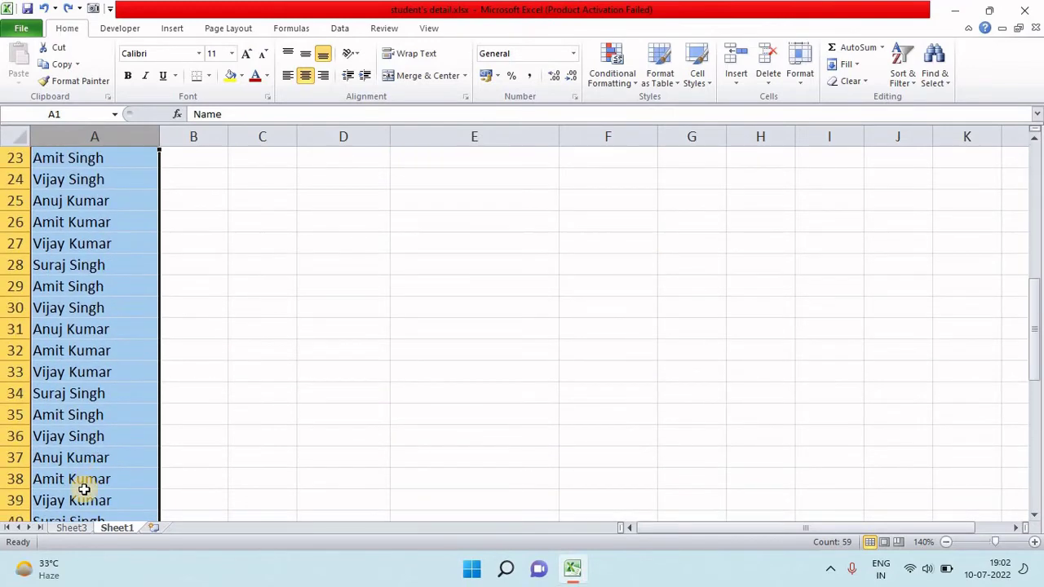
scroll(84, 485, "down", 2)
scroll(85, 457, "up", 1)
scroll(90, 400, "up", 2)
scroll(102, 326, "up", 3)
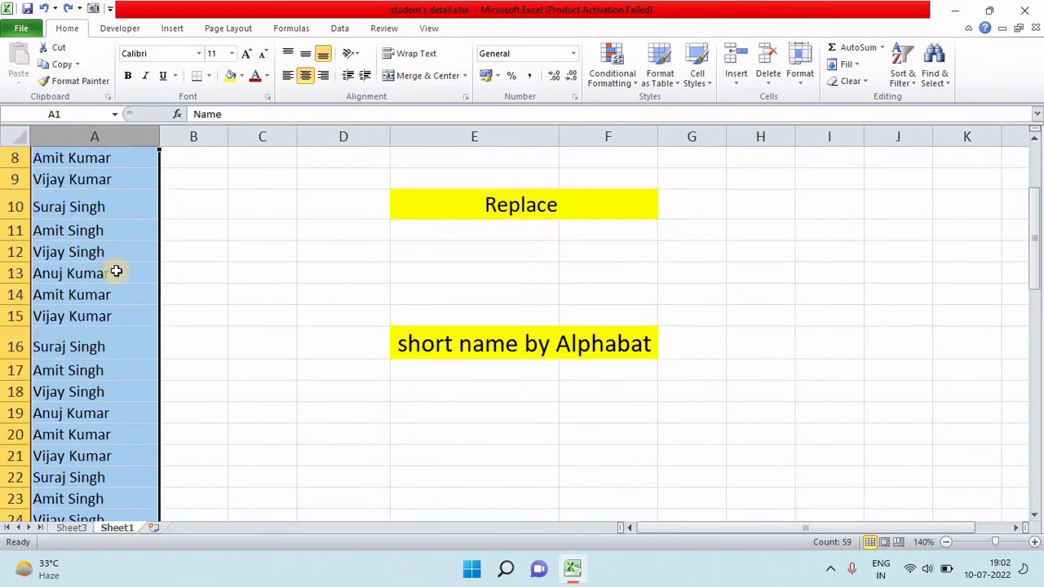
scroll(114, 270, "up", 2)
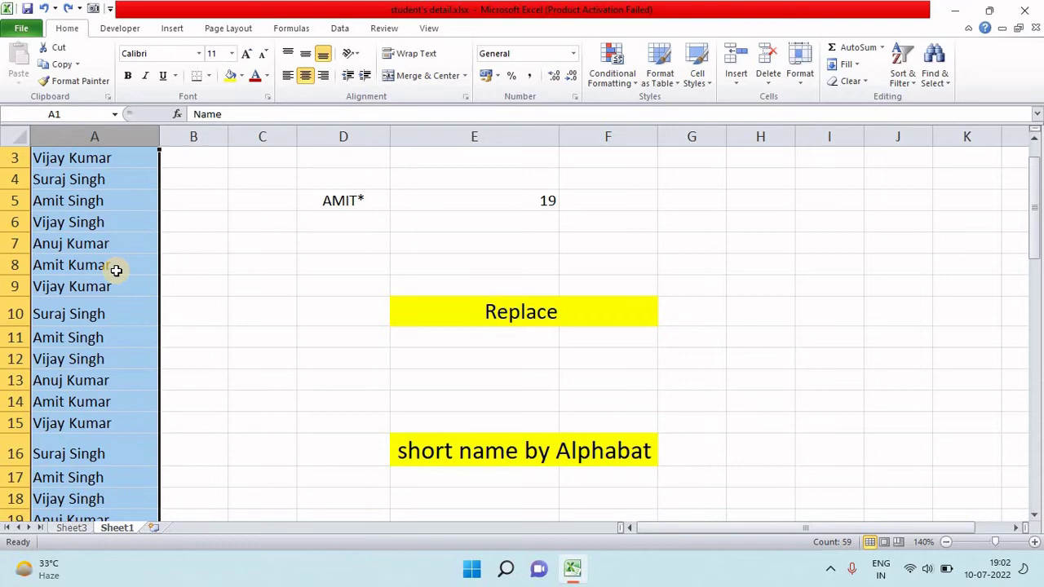
left_click(90, 274)
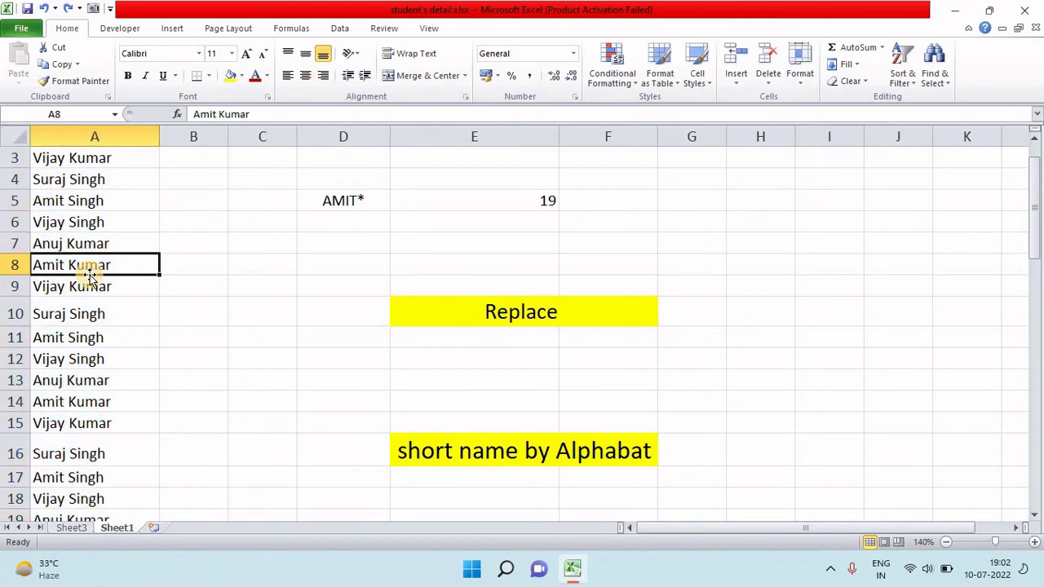
key("ctrl+Home")
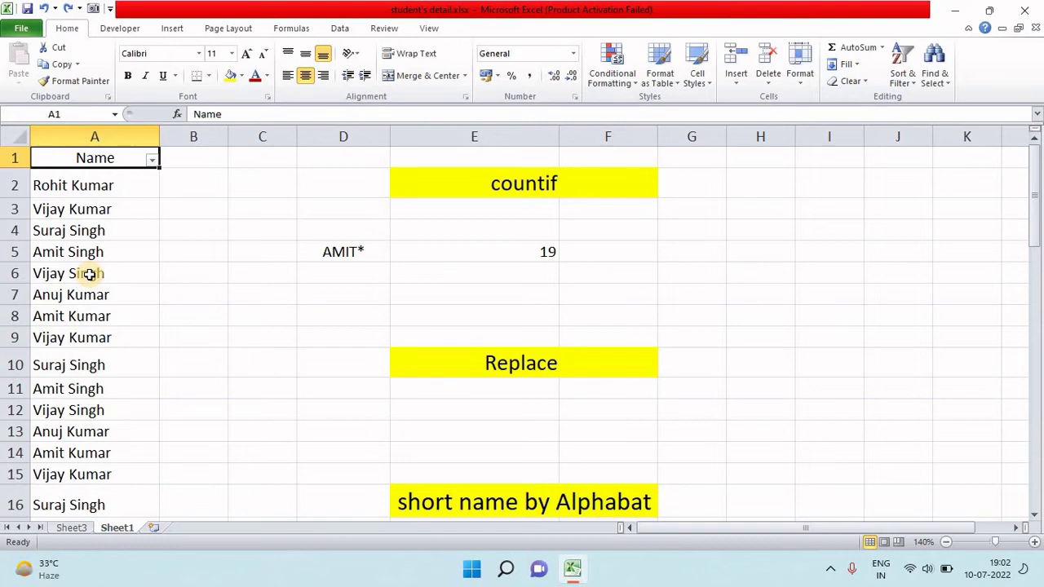
Step: Filter the Name column with a search for A, keeping every name visible
left_click(152, 159)
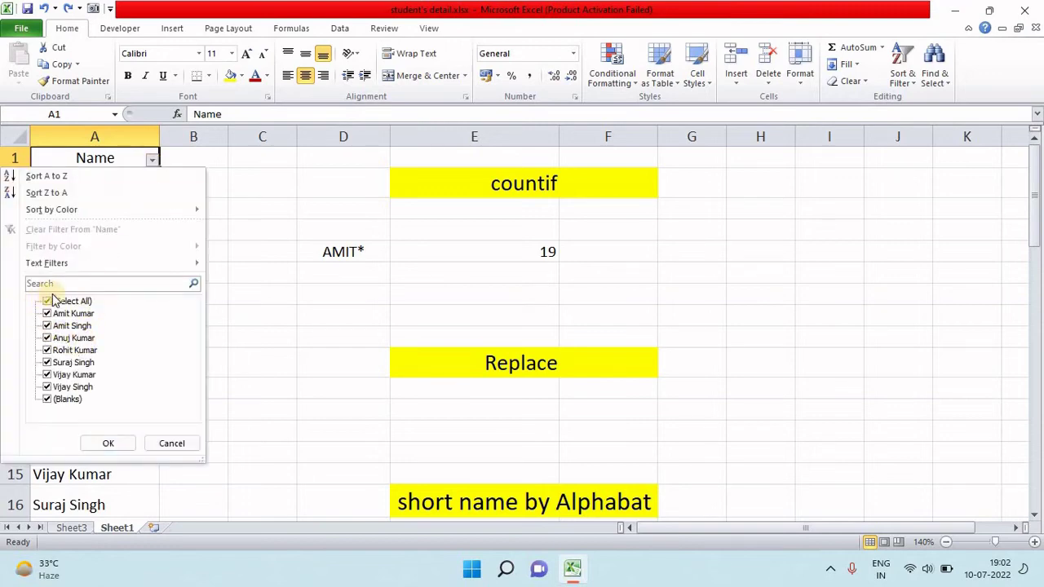
left_click(54, 285)
type("A")
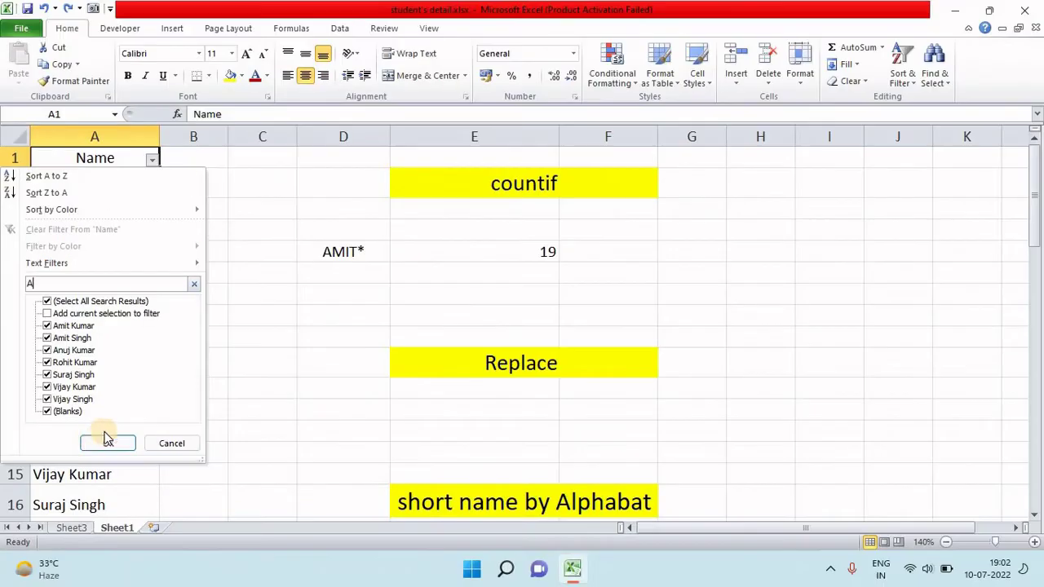
left_click(105, 439)
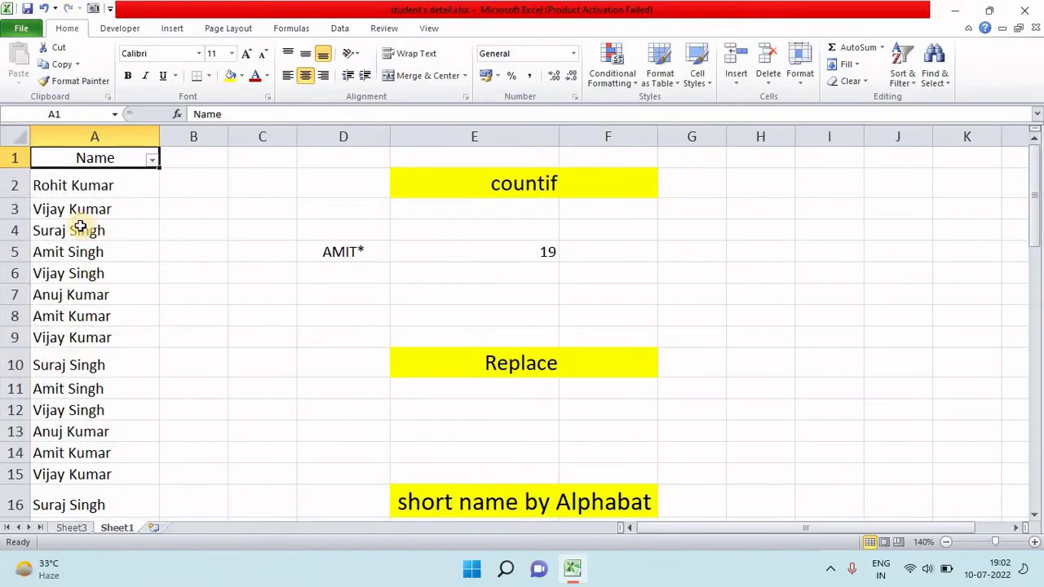
Step: Select a name cell and turn off the Name column AutoFilter with Ctrl+Shift+L
left_click(95, 188)
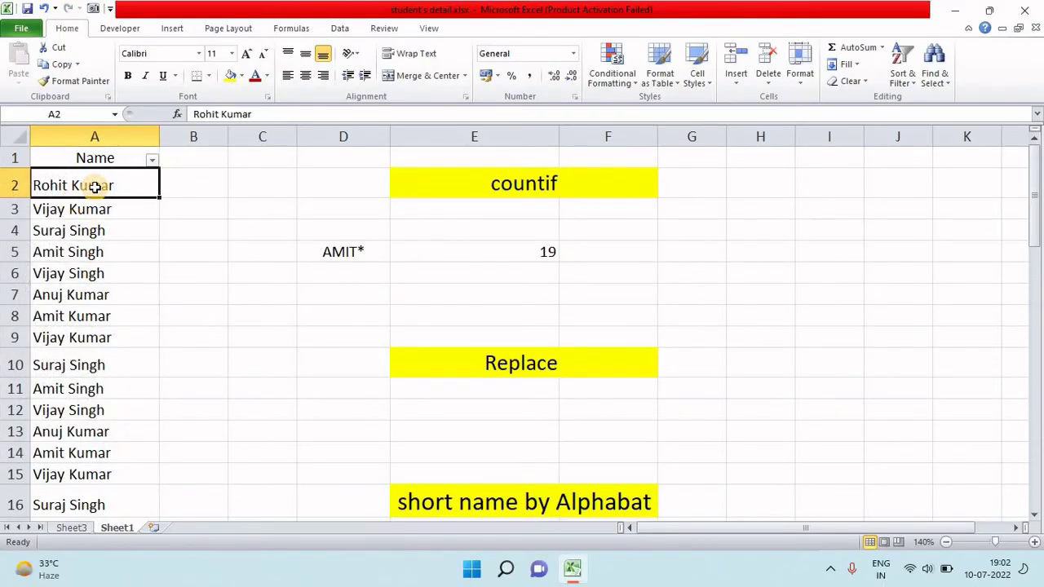
left_click(71, 214)
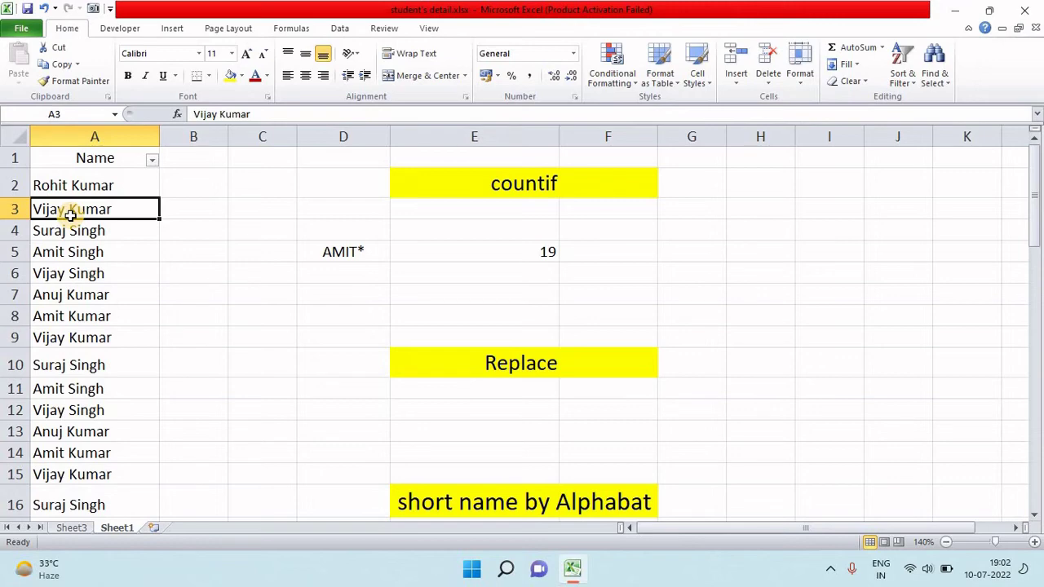
key("ctrl+shift+l")
Step: Enter A* in cell A60, just below the last name in the list
key("ctrl+Down")
key("Down")
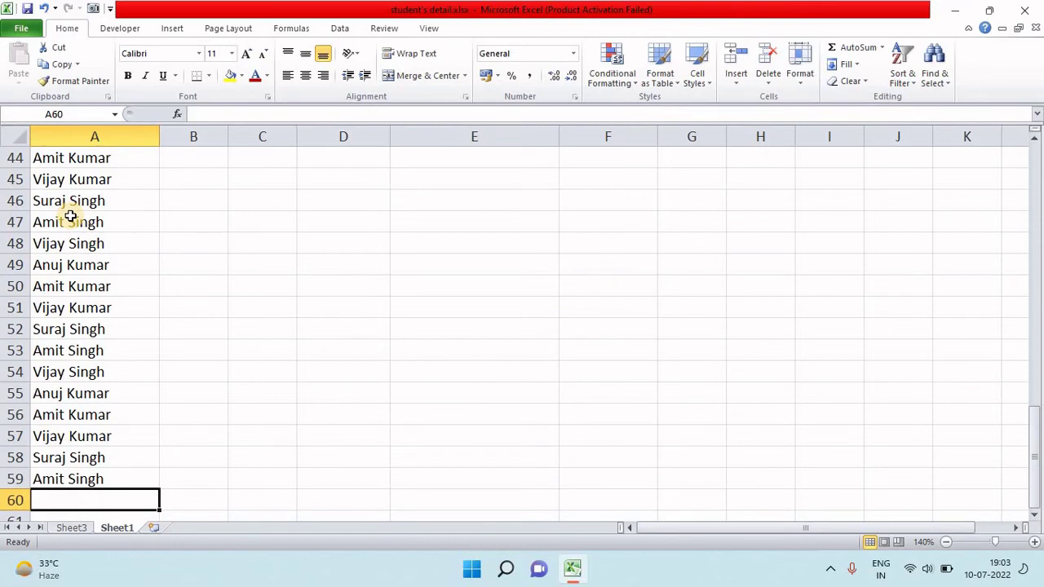
type("A")
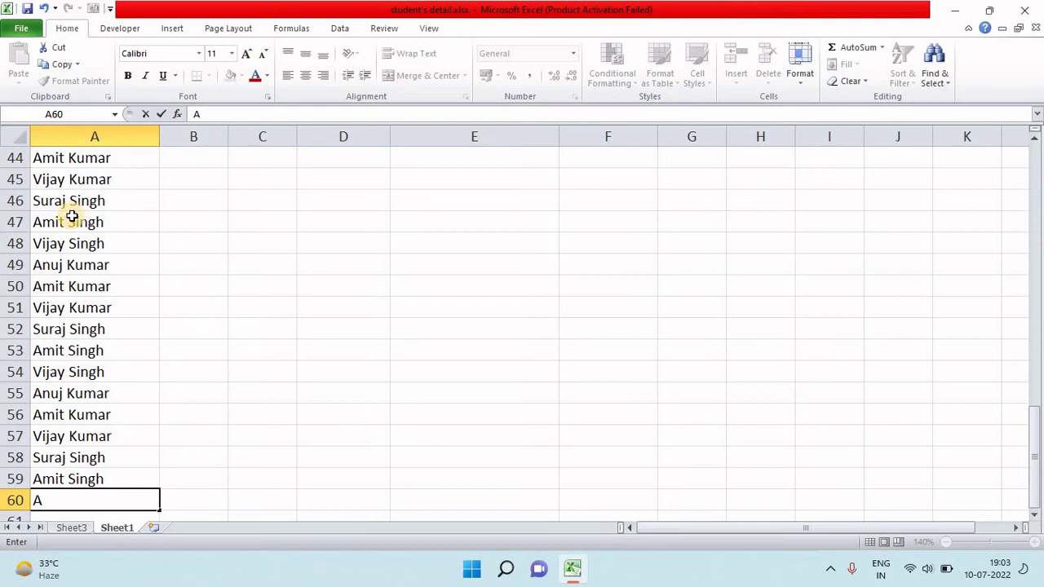
type("*")
key("Return")
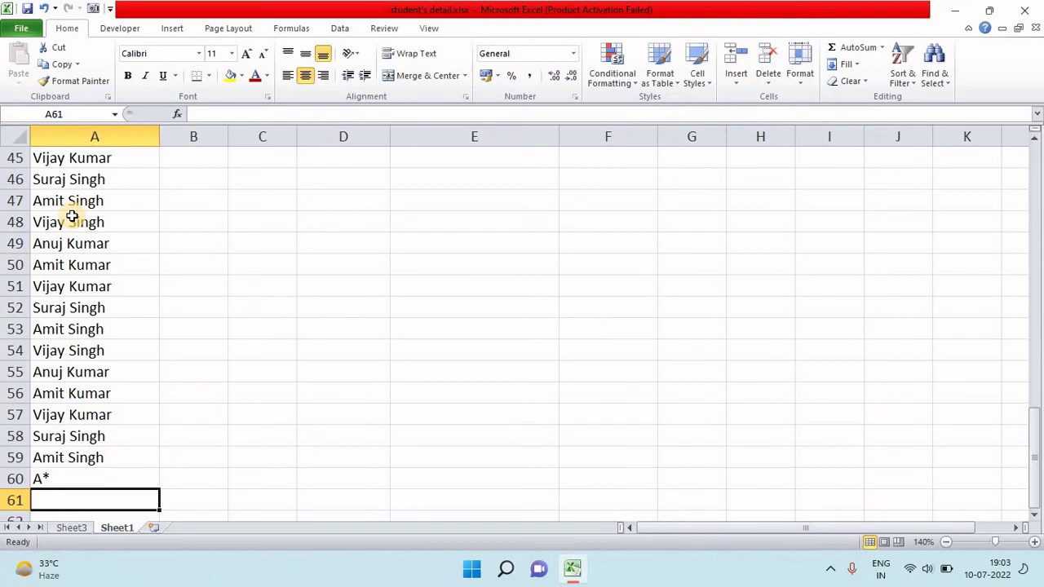
left_click(93, 483)
right_click(94, 484)
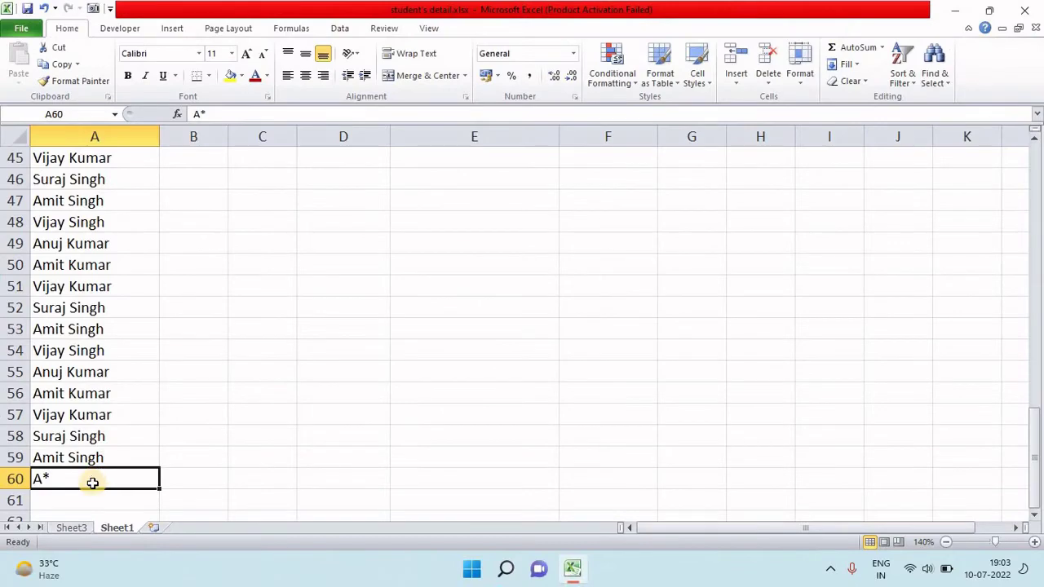
right_click(93, 483)
mouse_move(131, 367)
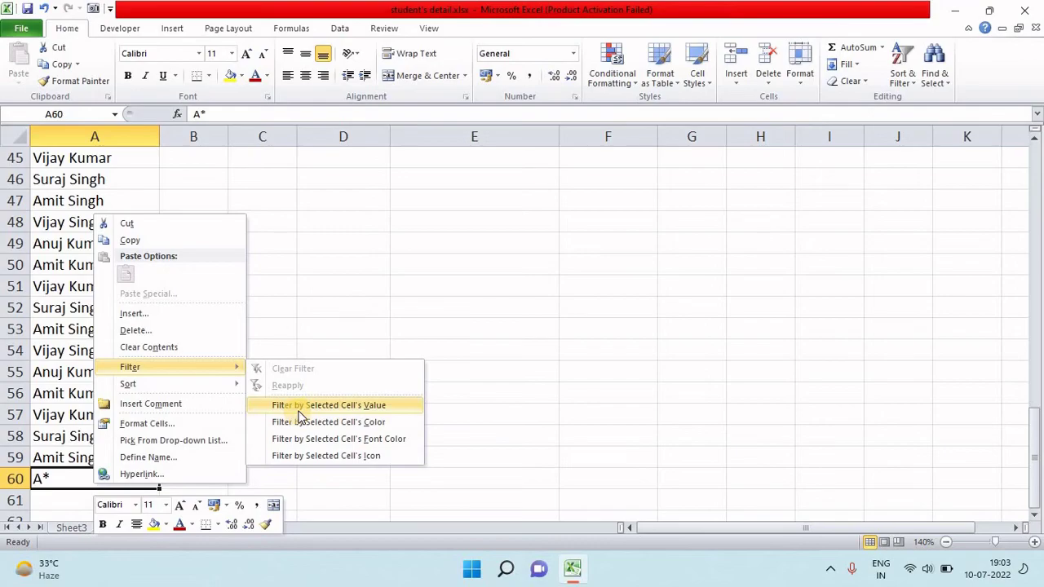
left_click(298, 410)
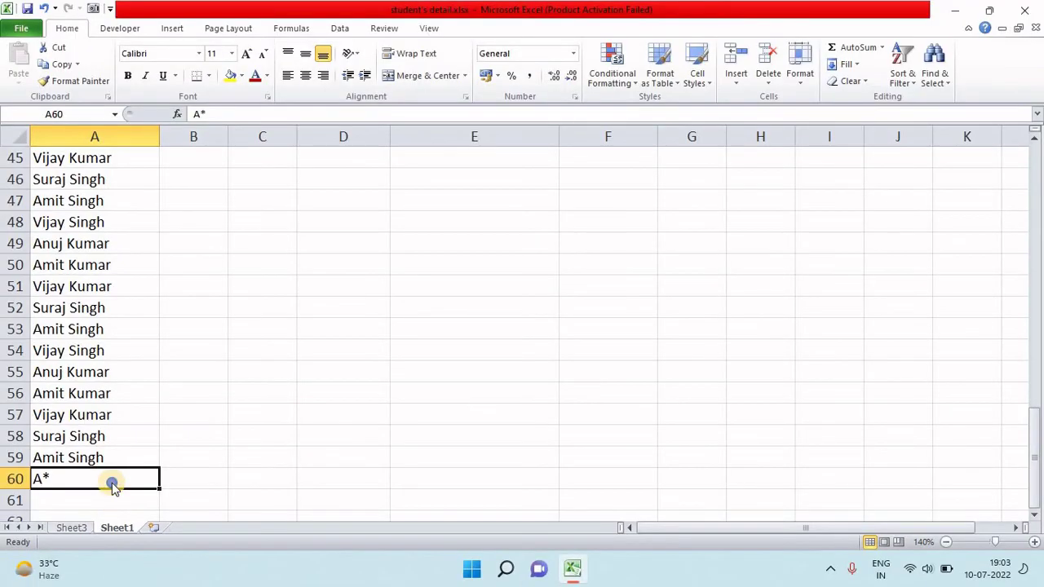
right_click(110, 484)
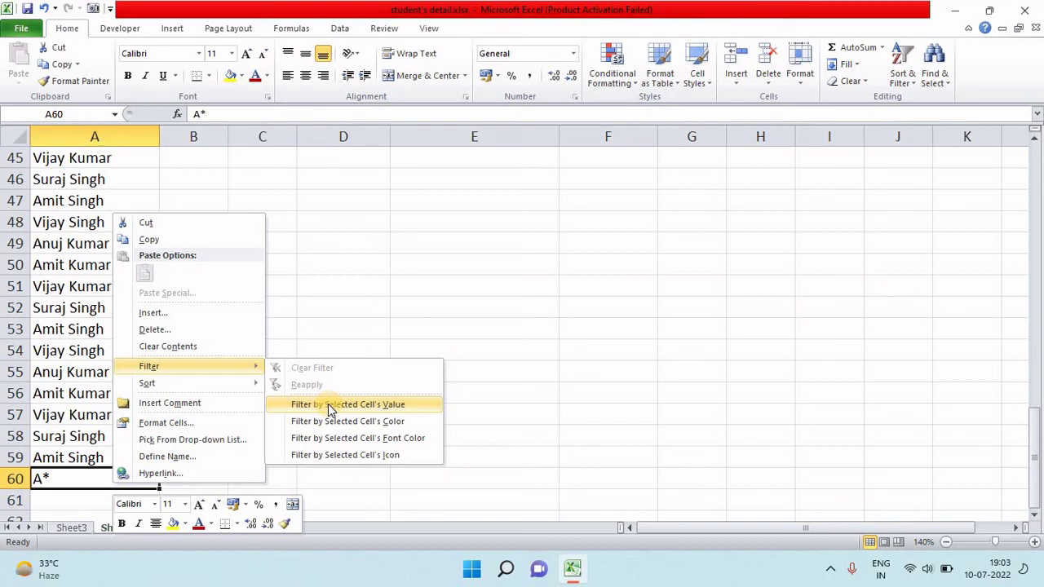
left_click(328, 404)
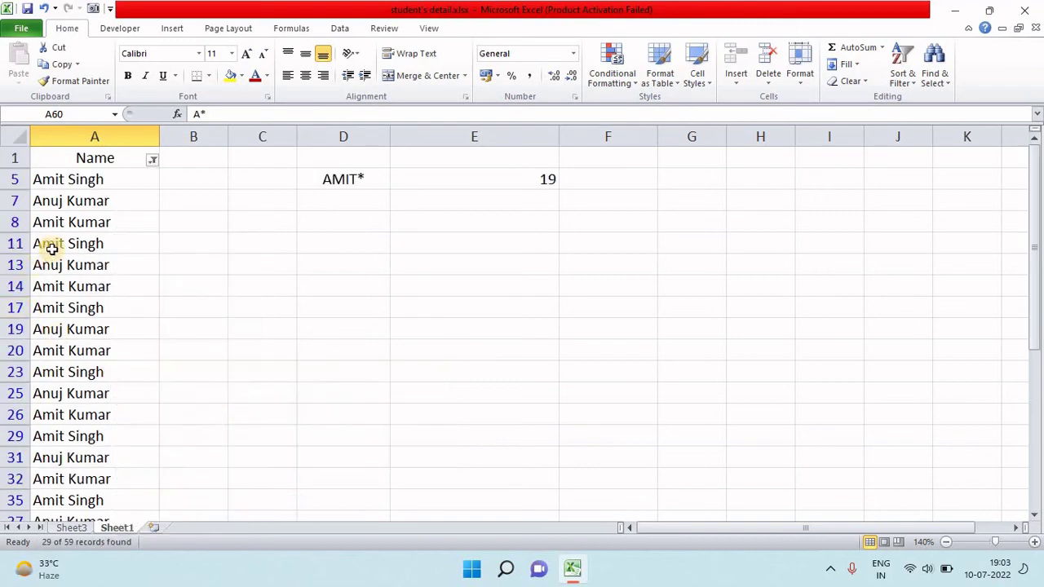
scroll(70, 322, "down", 1)
scroll(71, 342, "down", 1)
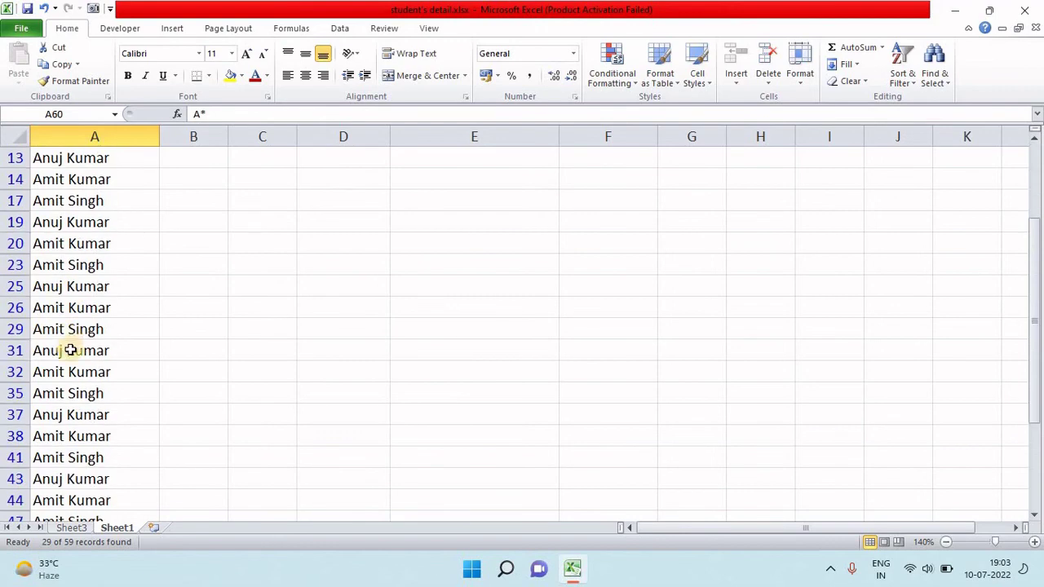
scroll(71, 350, "down", 2)
scroll(70, 370, "down", 1)
scroll(70, 384, "down", 1)
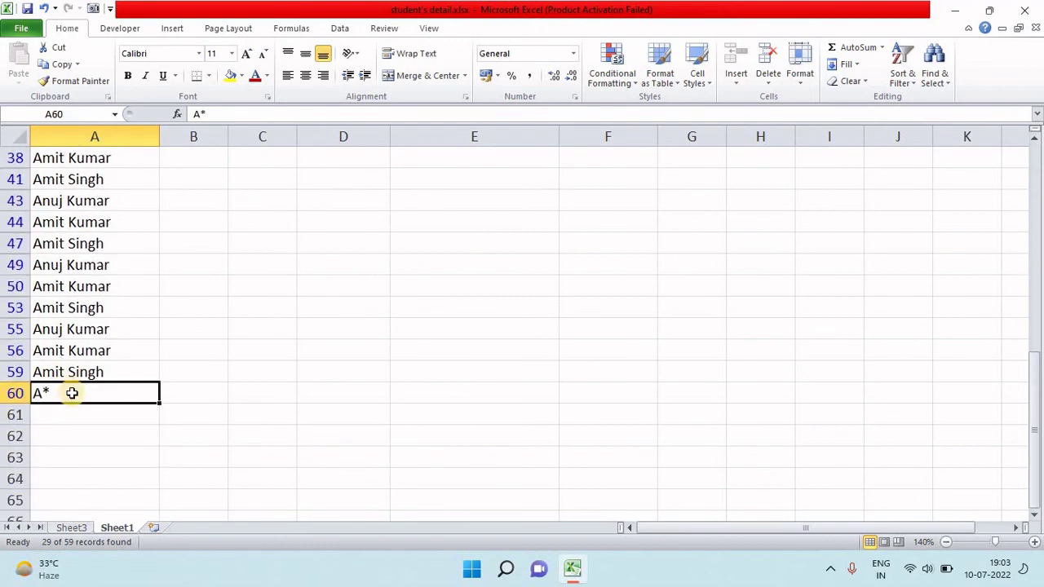
key("ctrl+shift+l")
scroll(71, 393, "down", 2)
scroll(93, 364, "down", 1)
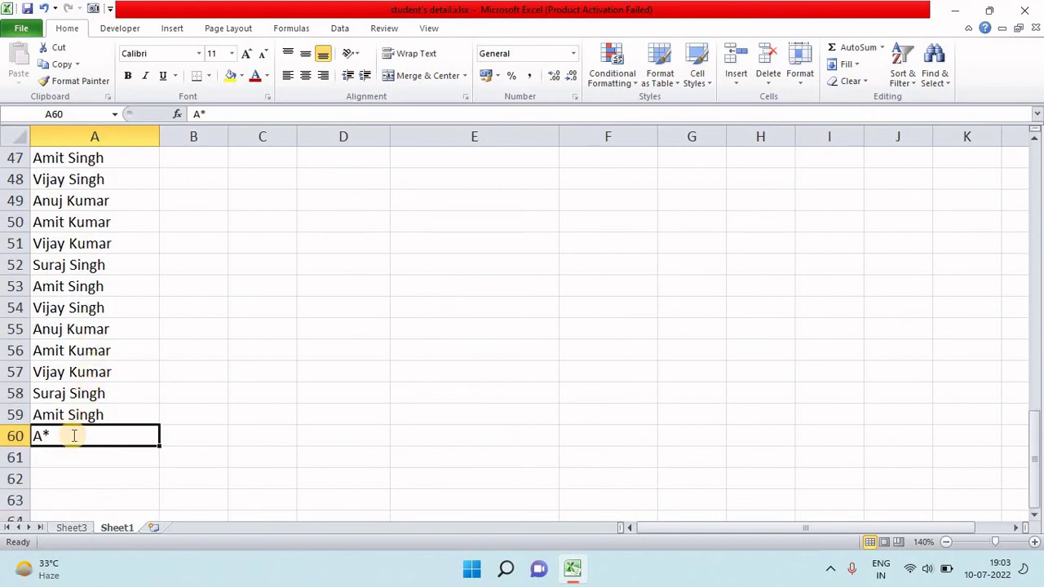
Step: Replace the A* criterion in cell A60 with S*
key("BackSpace")
type("AS")
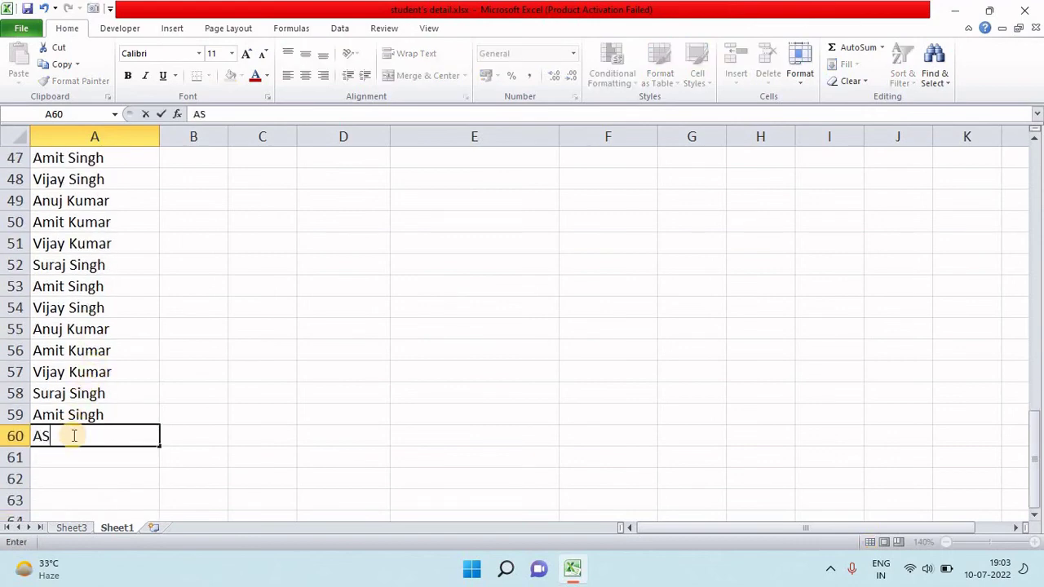
key("BackSpace")
key("BackSpace")
type("S")
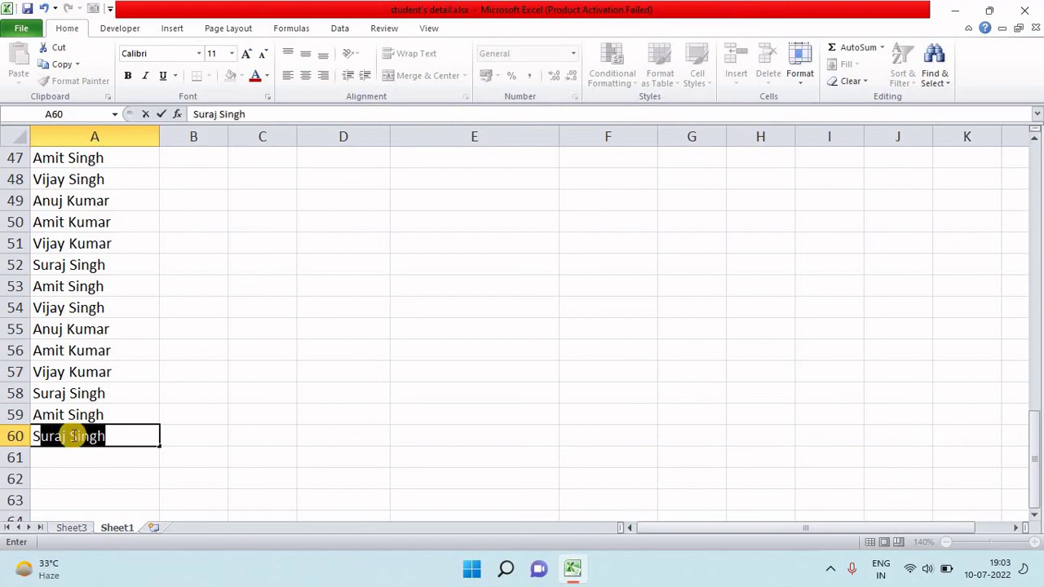
type("*")
key("Return")
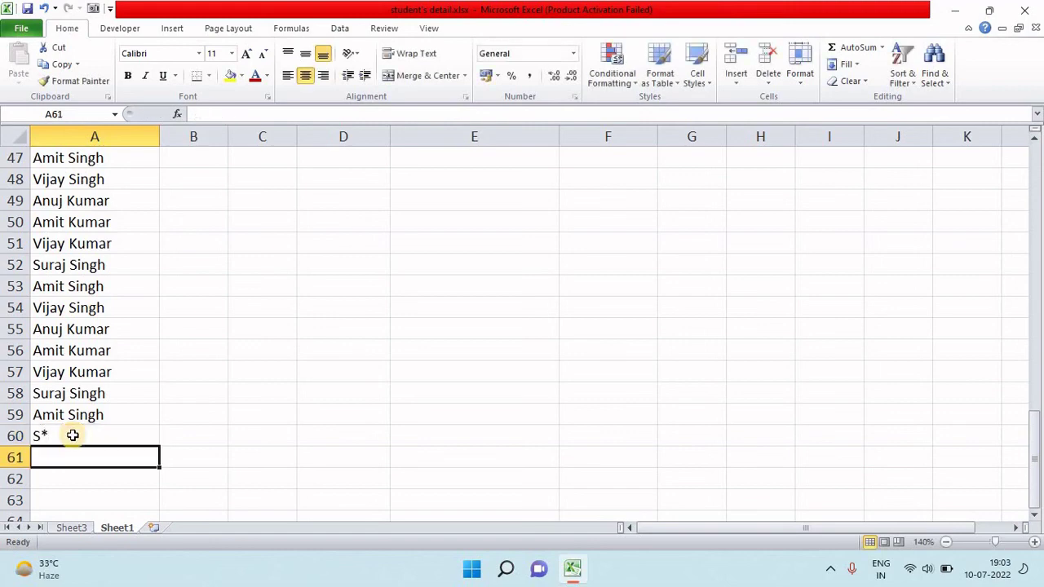
right_click(73, 436)
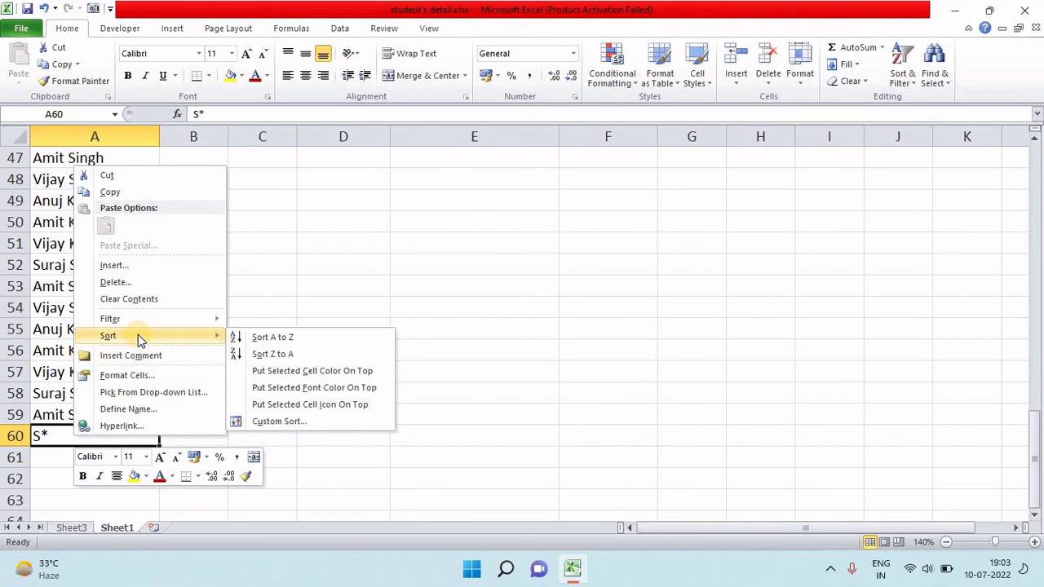
mouse_move(110, 319)
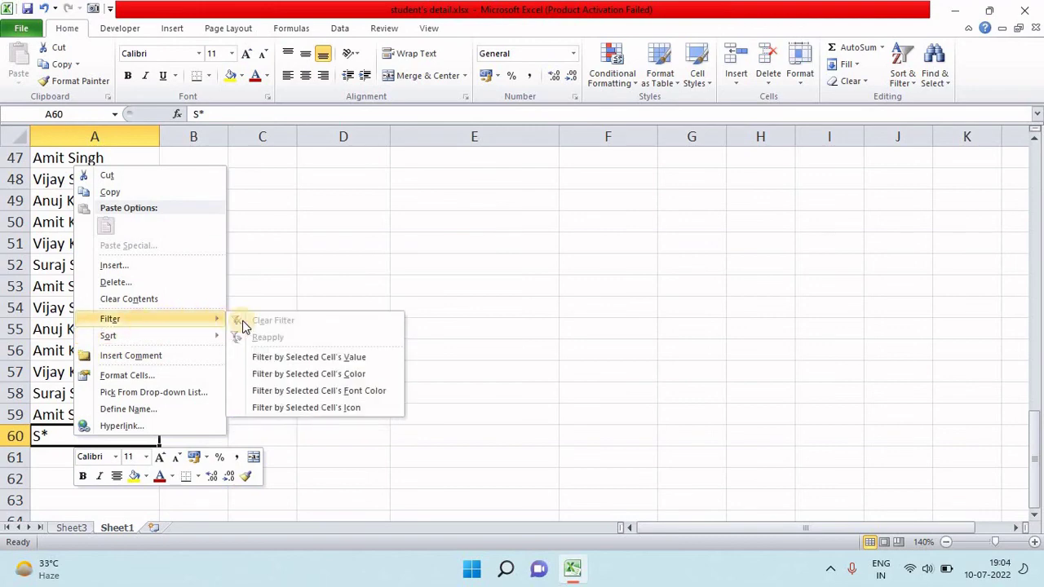
left_click(320, 367)
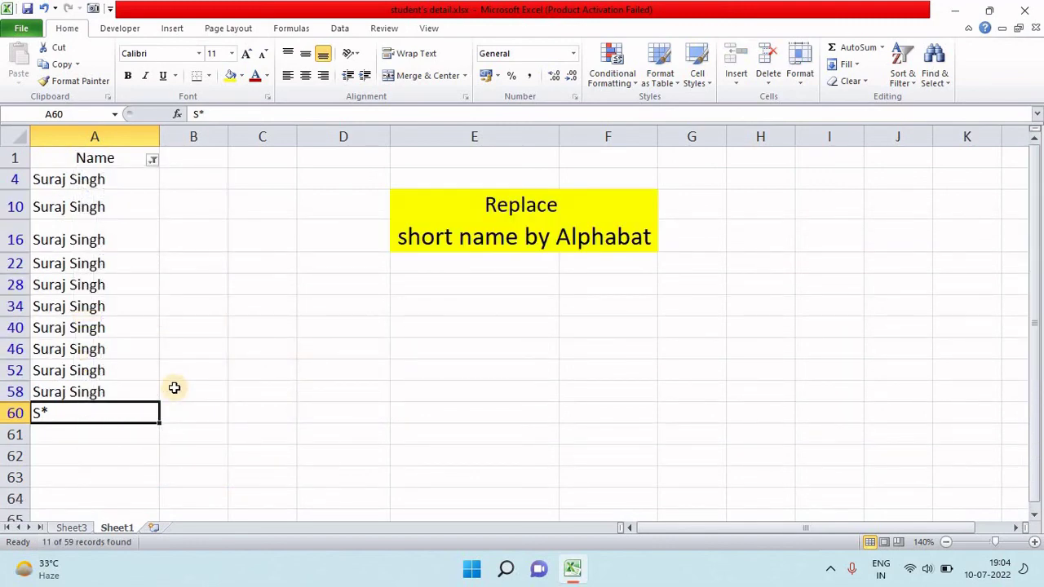
key("ctrl+shift+l")
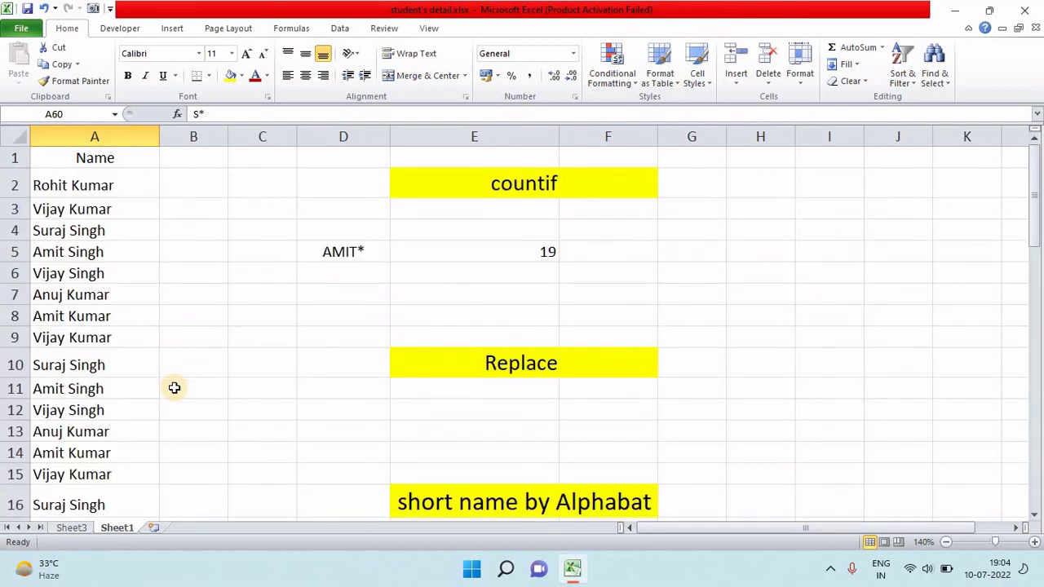